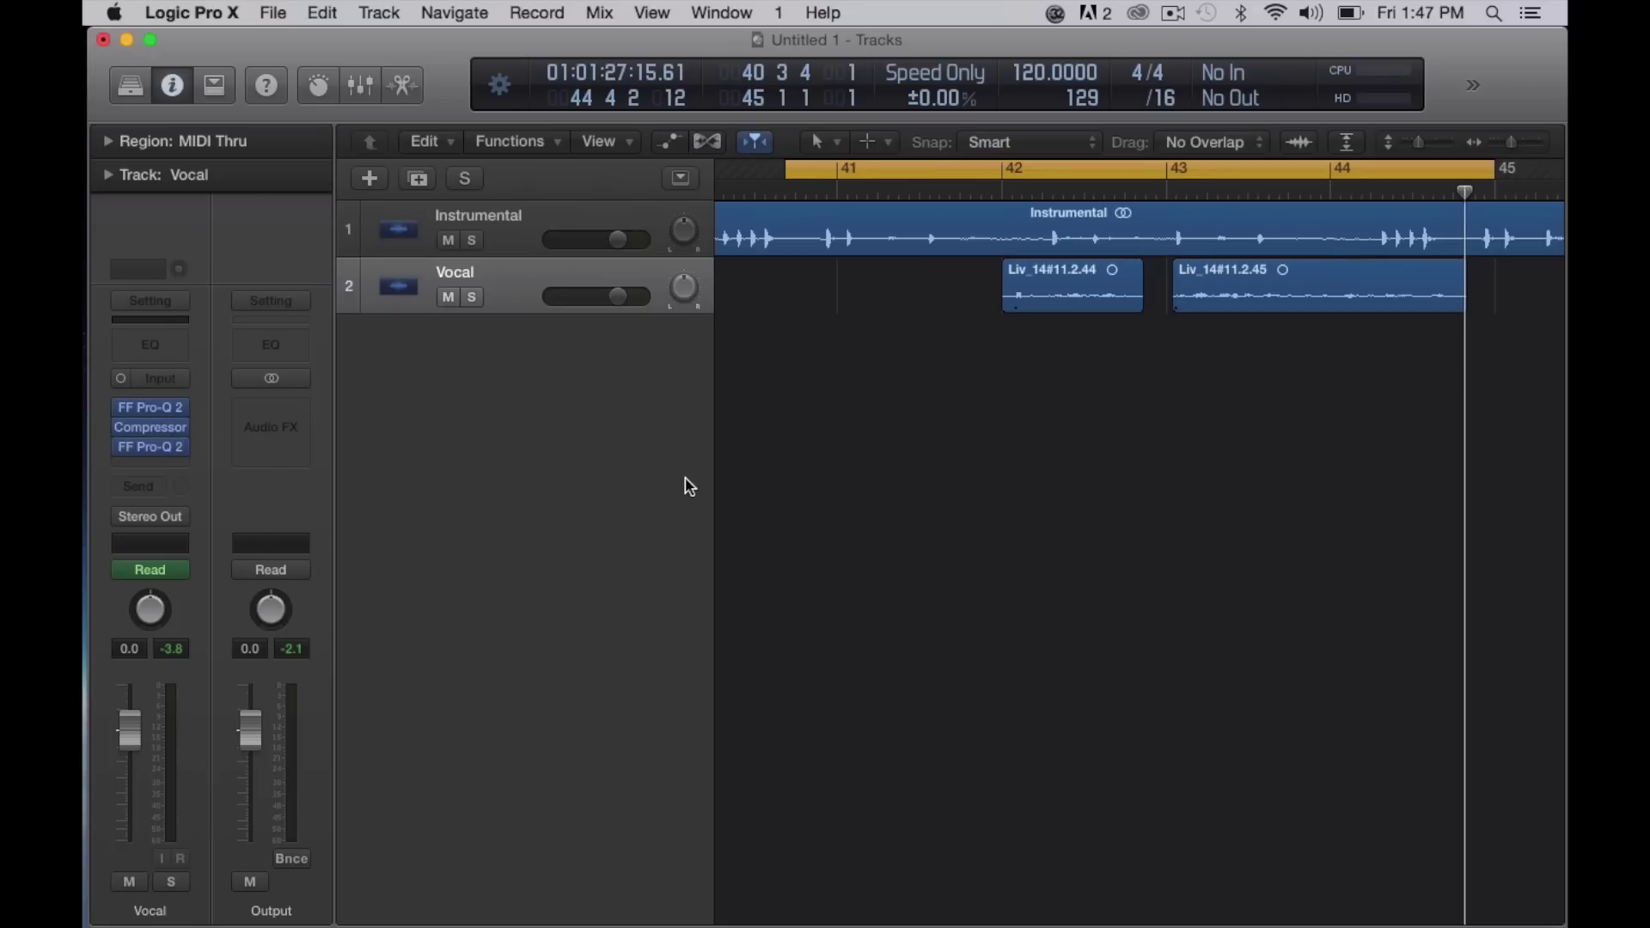
Start playback to hear the processed vocal against the instrumental.
key(space)
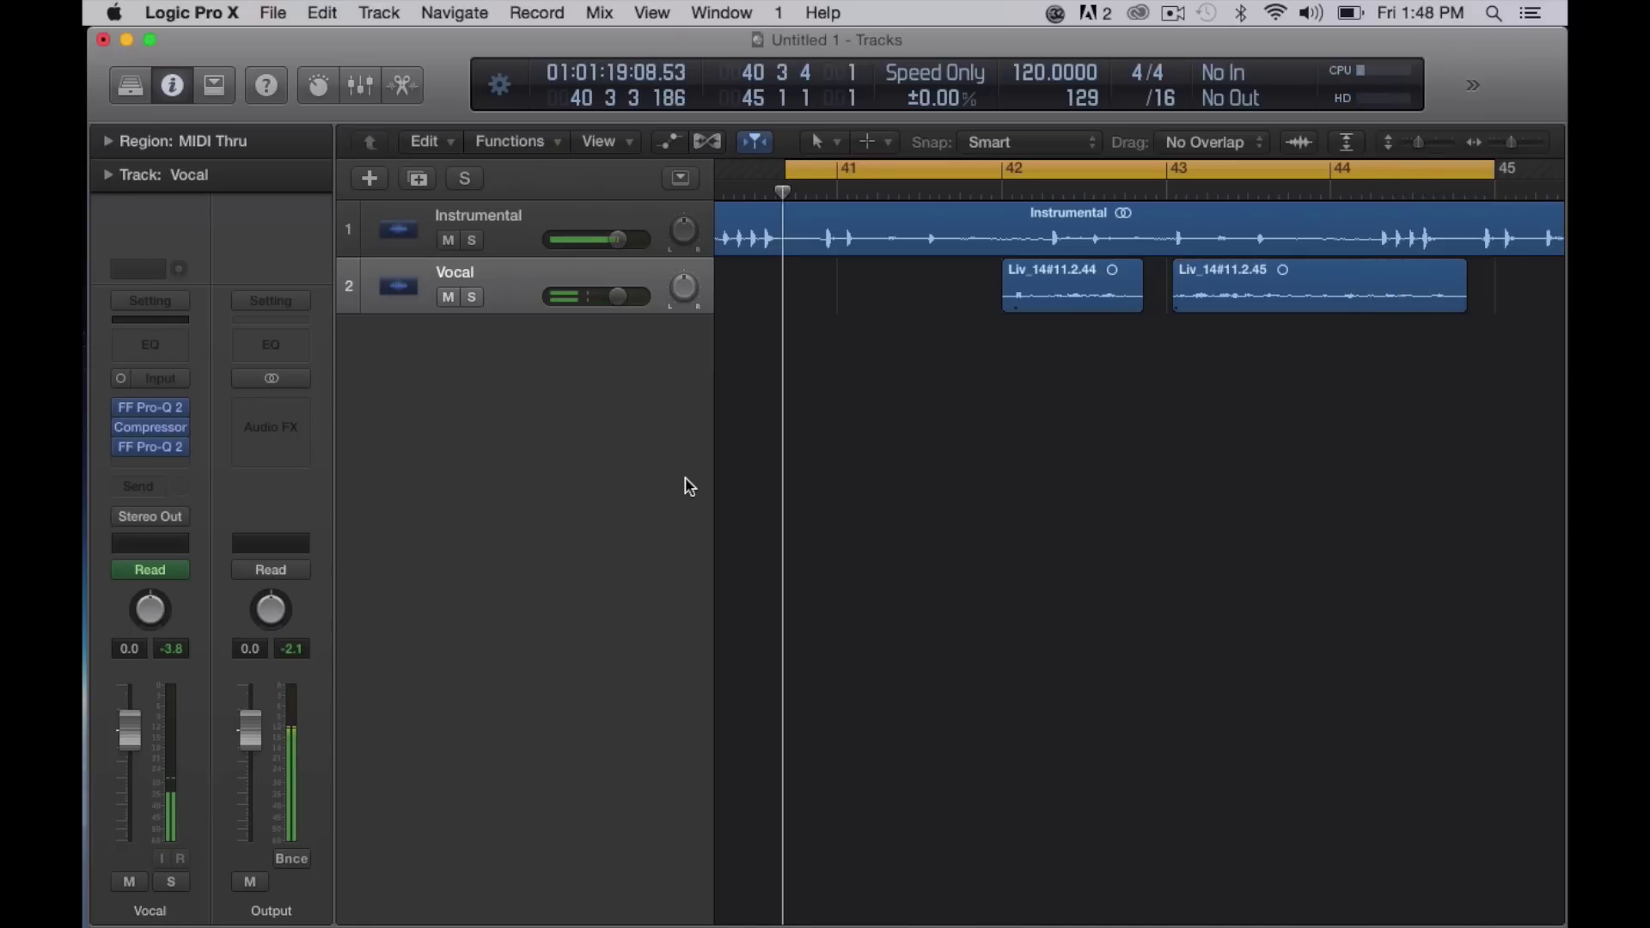
Show the mixer and create two new auxiliary channel strips.
click(365, 89)
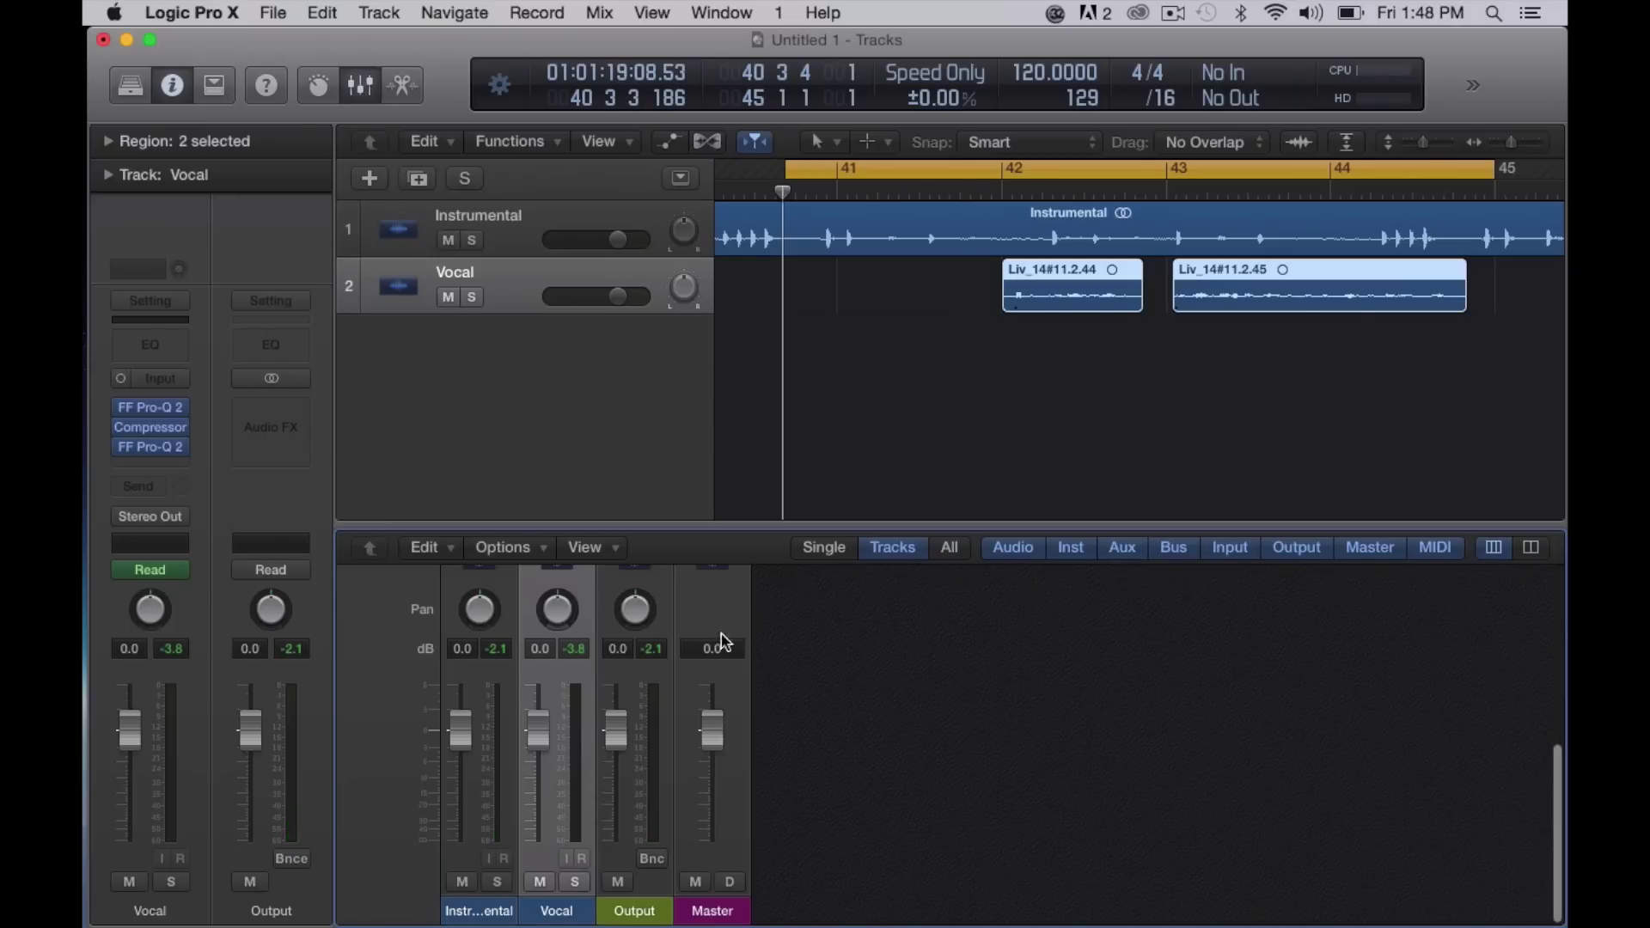
scroll(732, 676, up, 1)
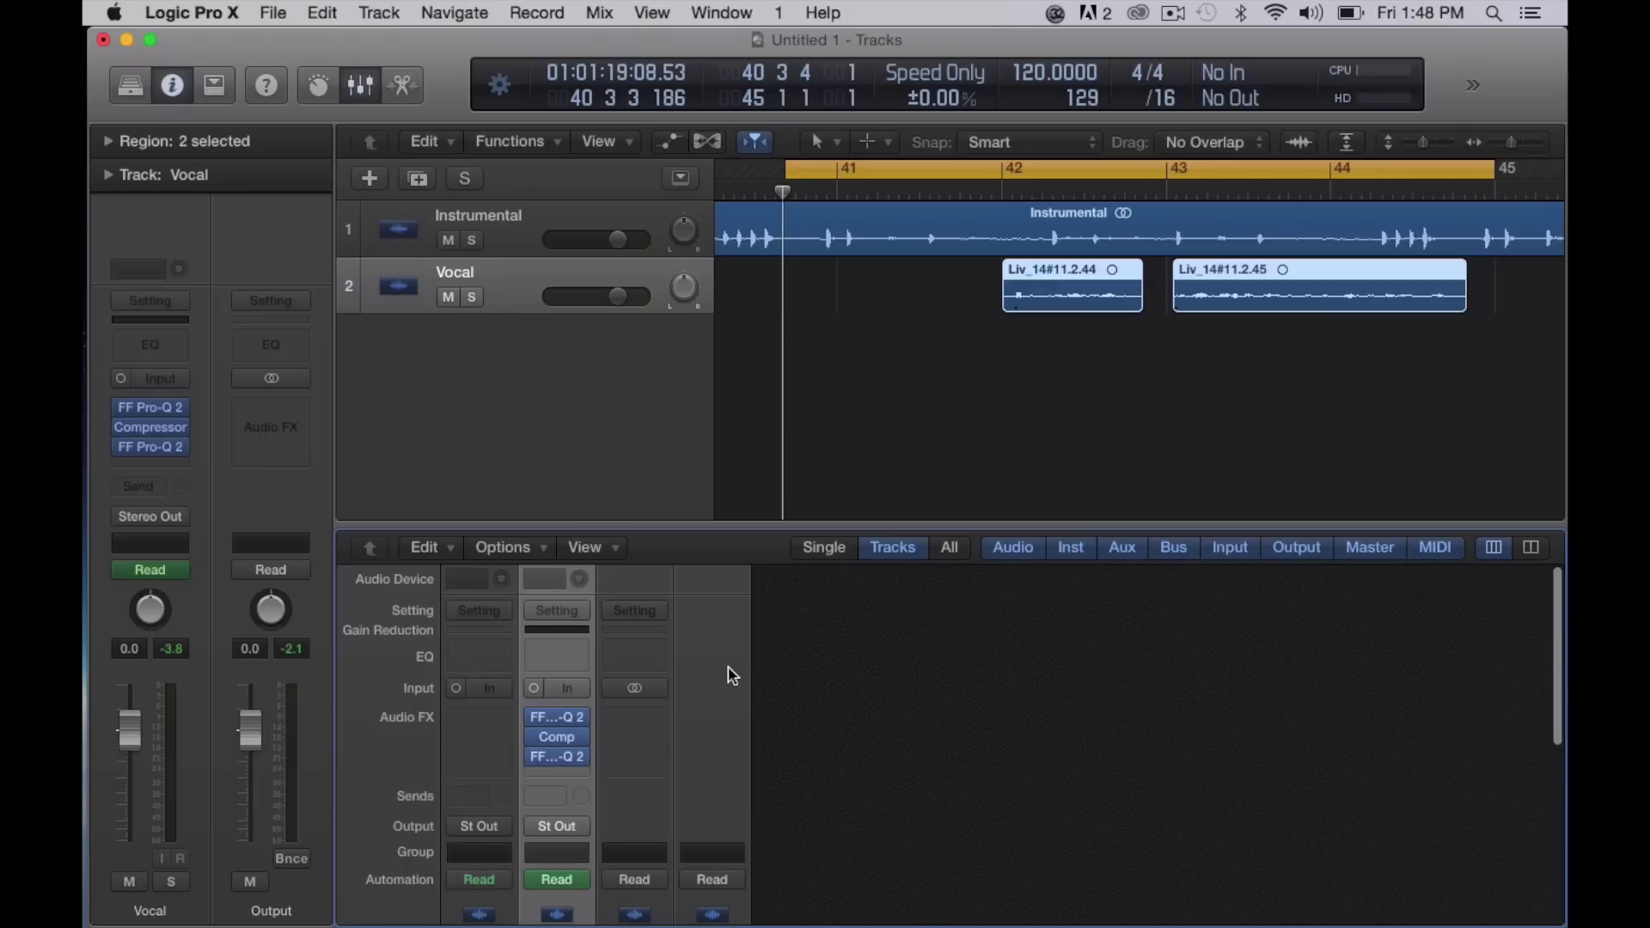
click(523, 550)
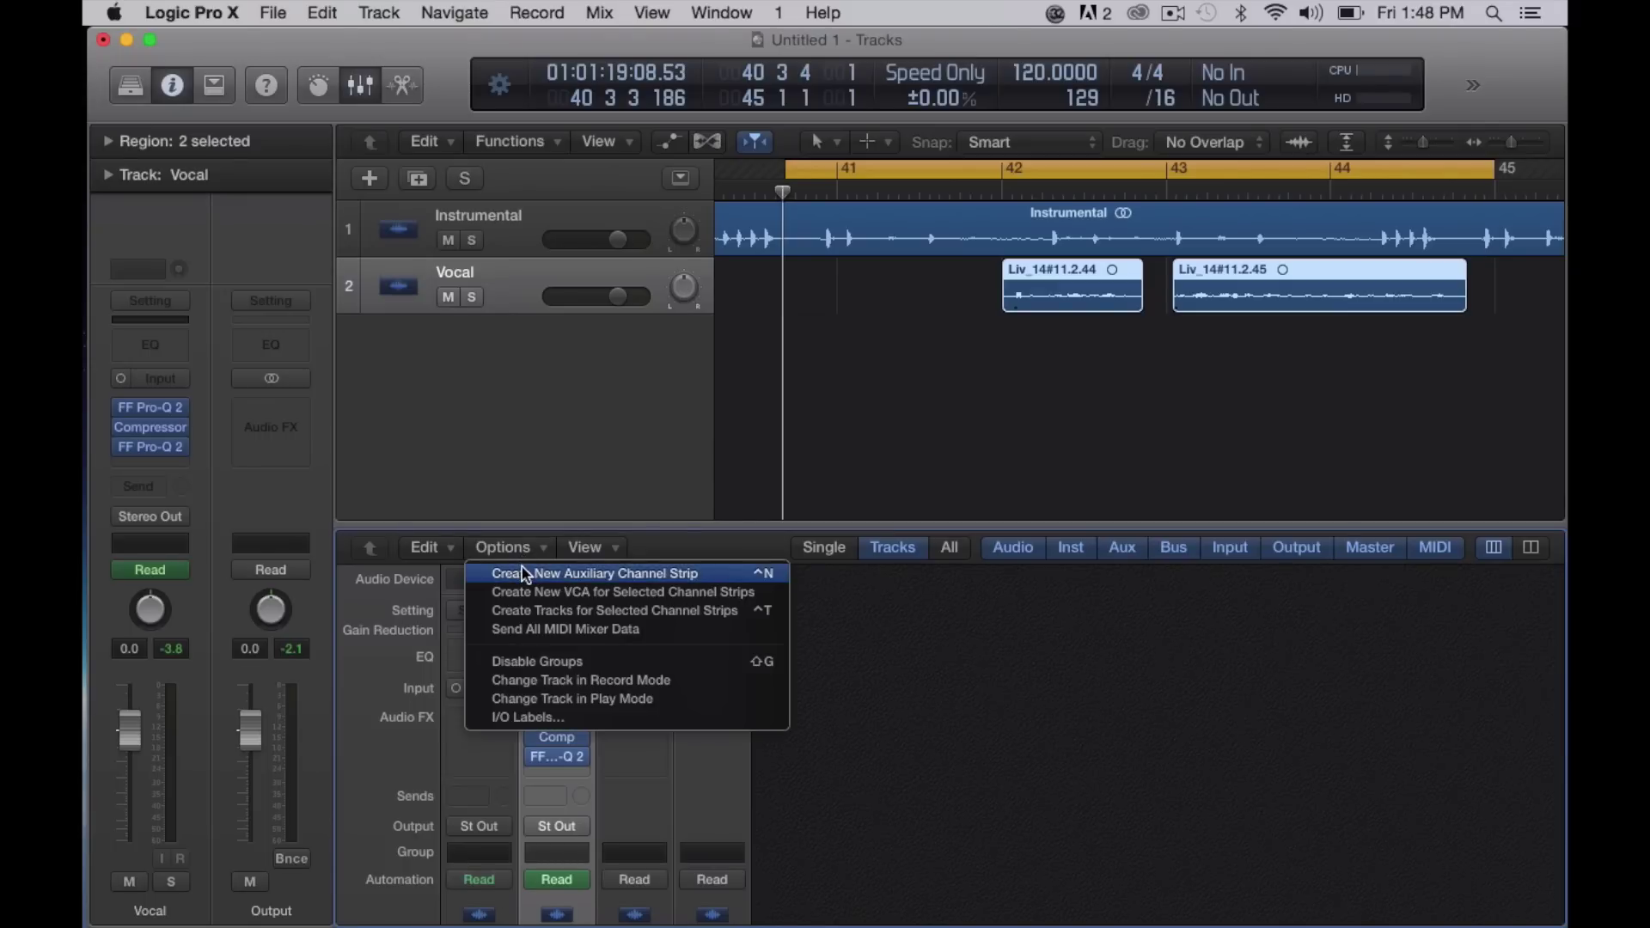
click(526, 574)
click(524, 549)
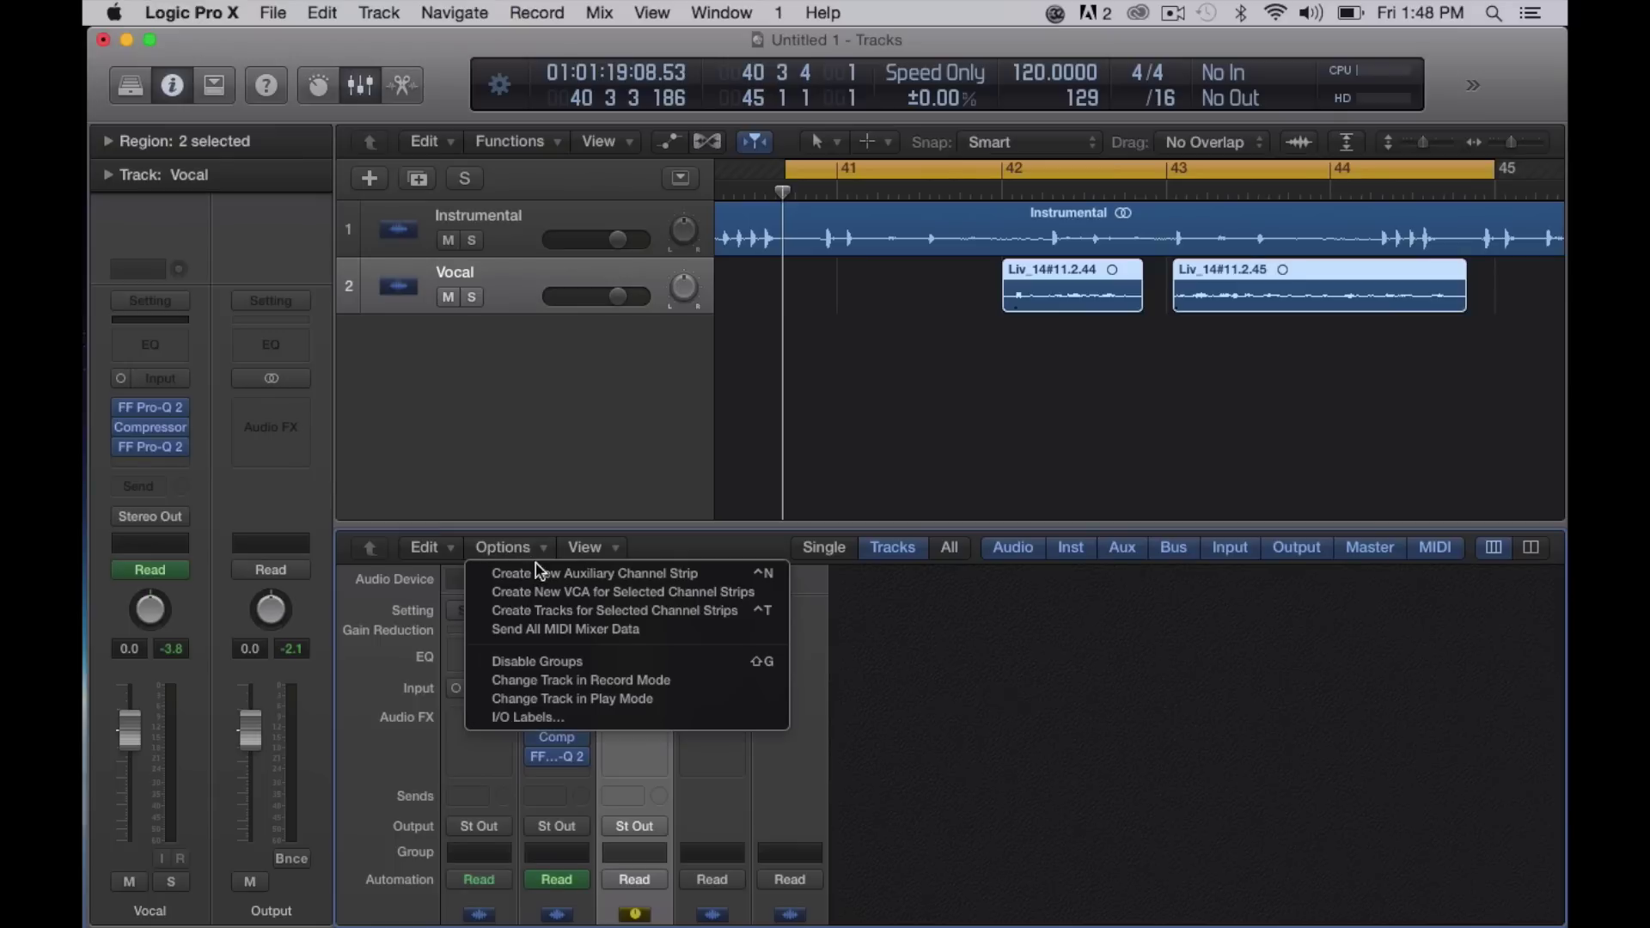
click(543, 578)
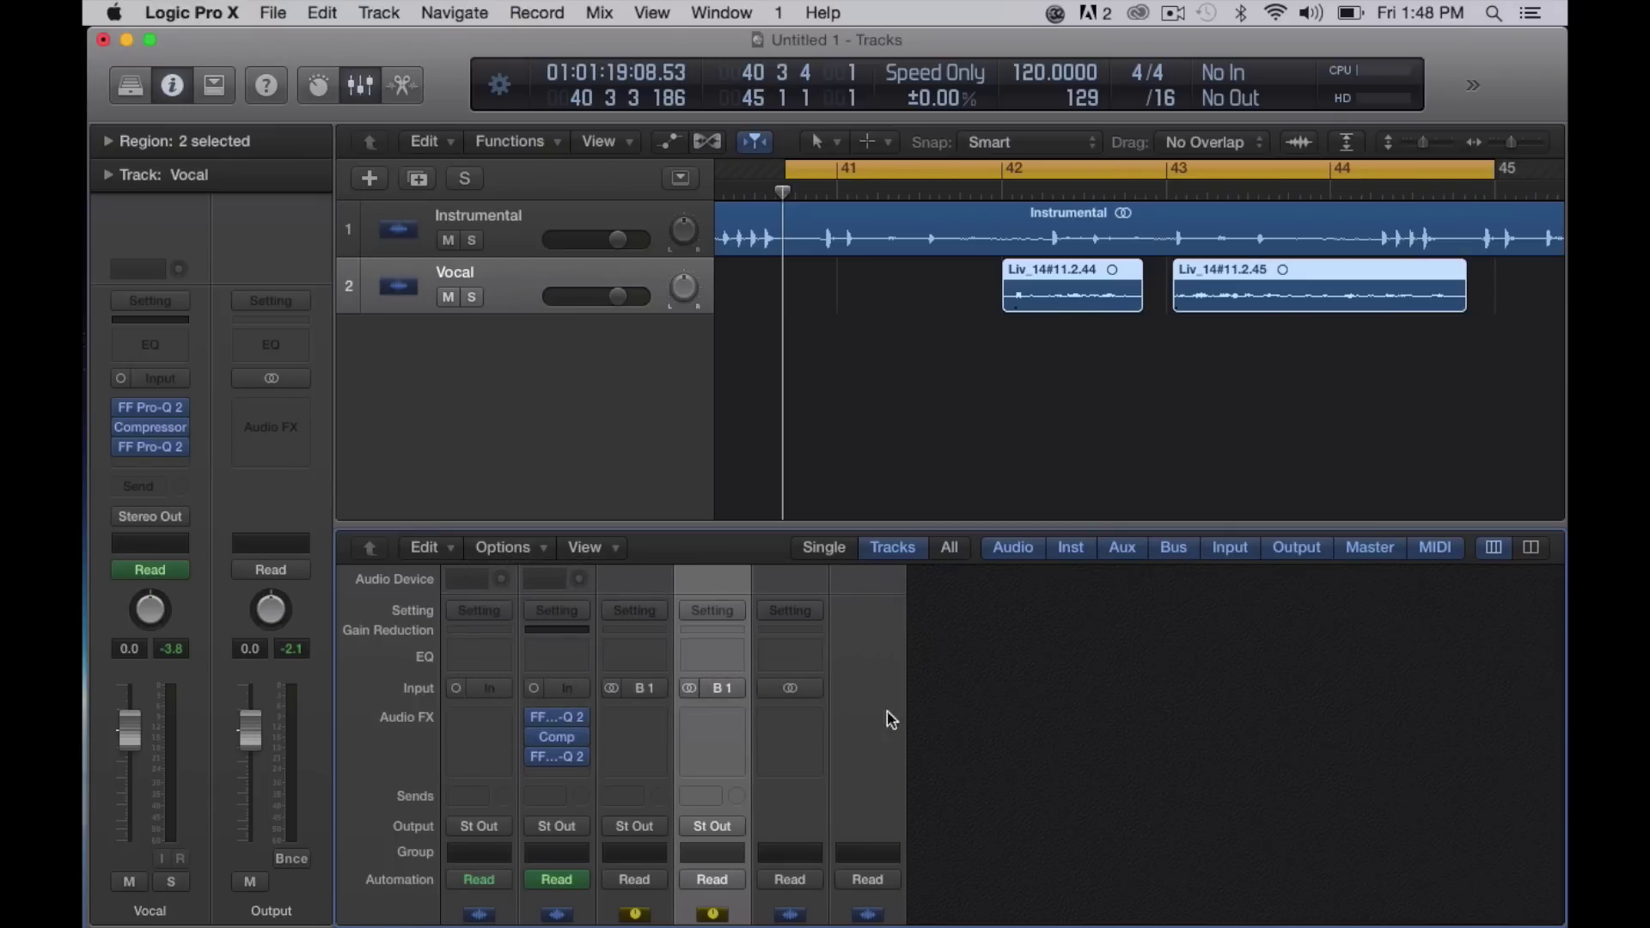
Set the input of both new aux channels to Bus 1.
click(647, 691)
mouse_move(658, 750)
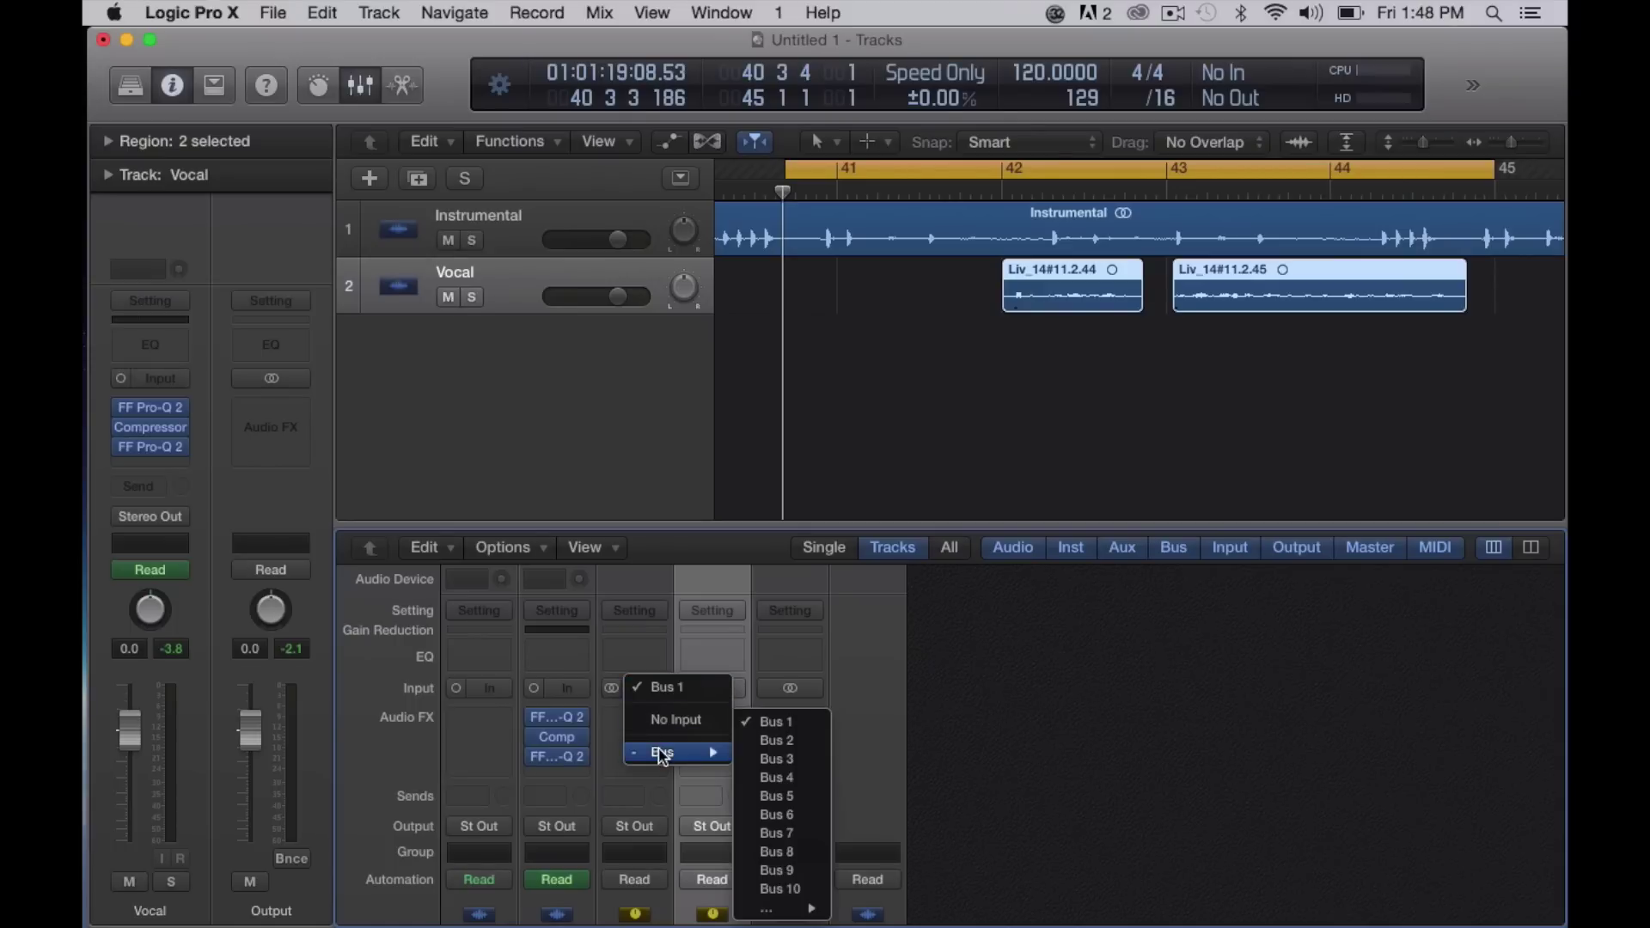
click(786, 721)
click(730, 693)
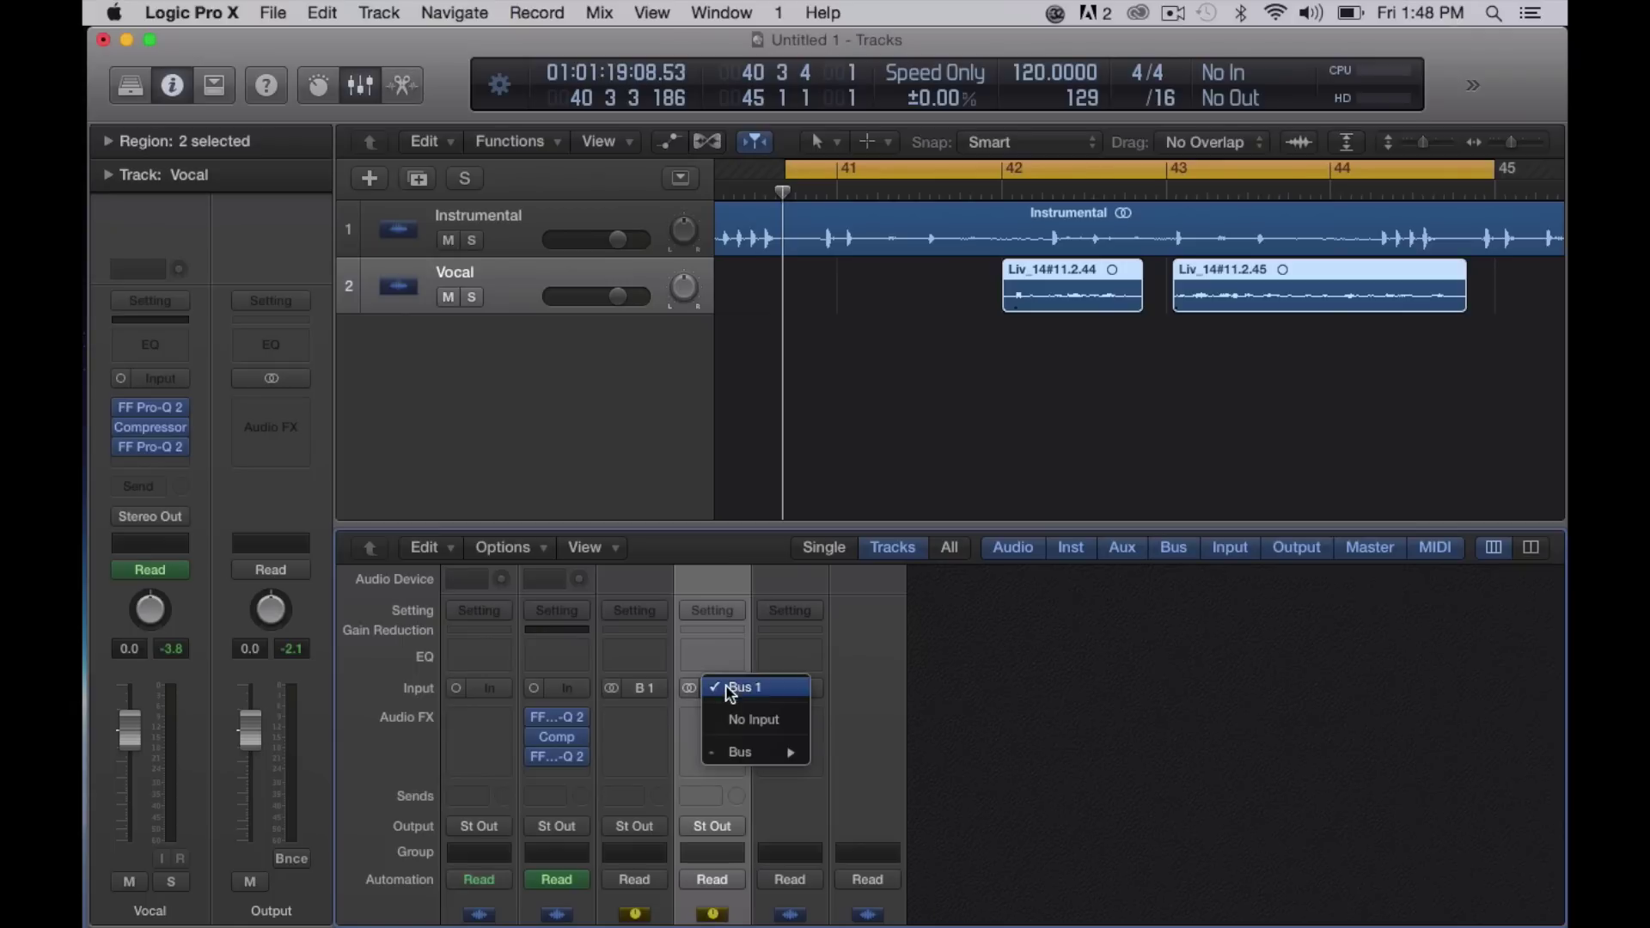
mouse_move(756, 752)
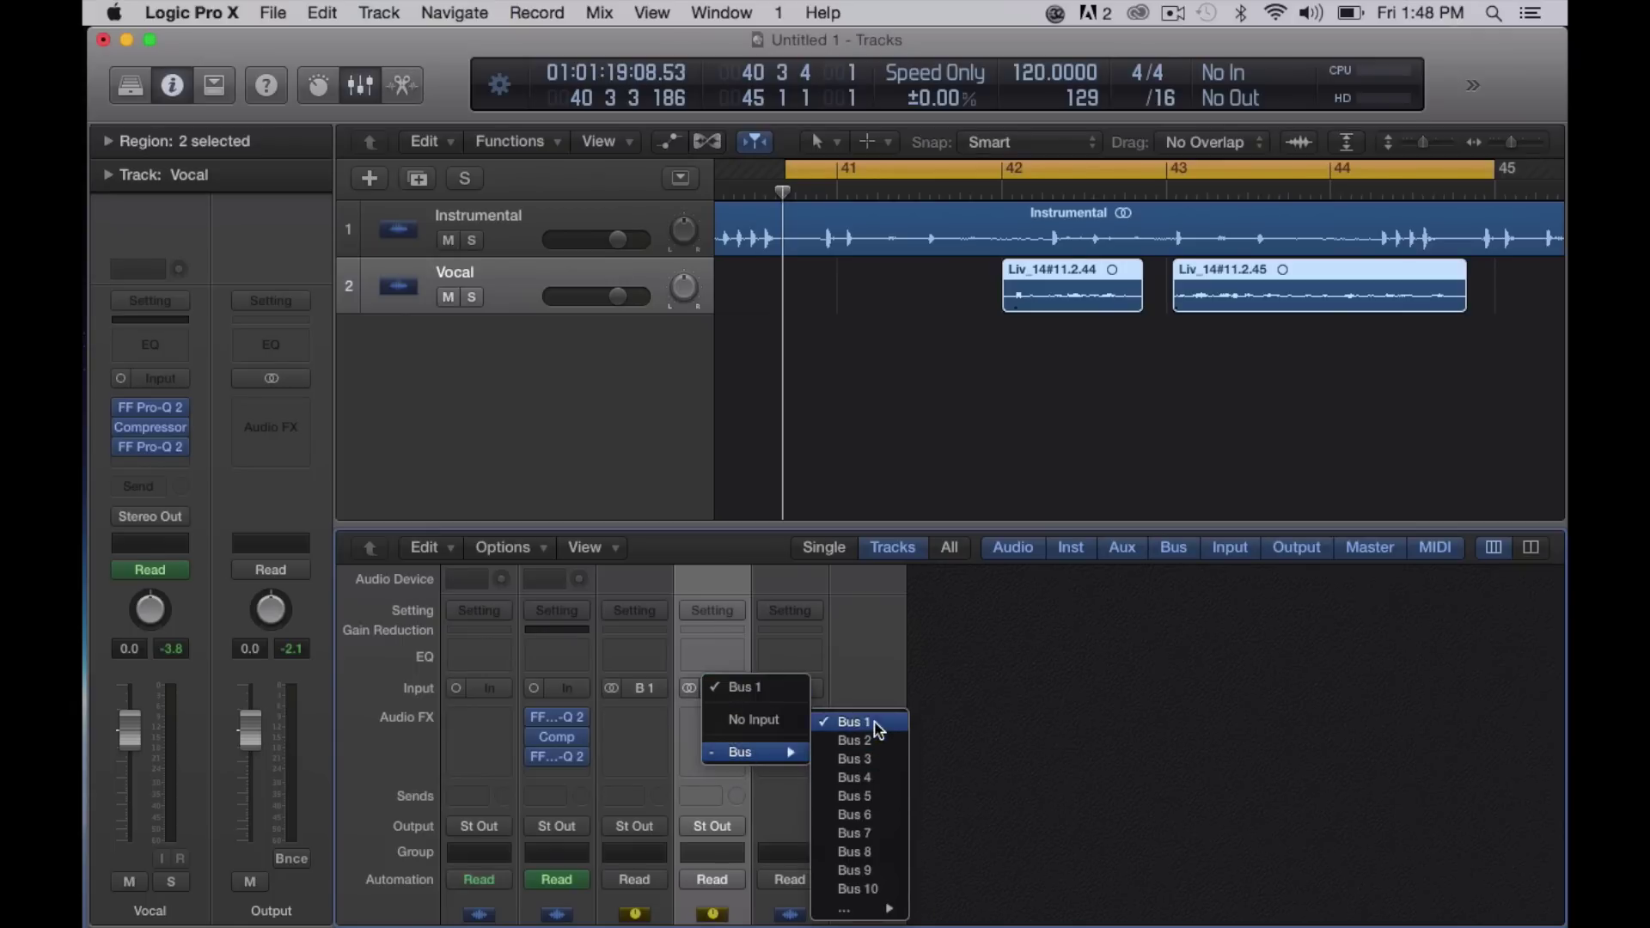
click(876, 723)
scroll(786, 730, down, 2)
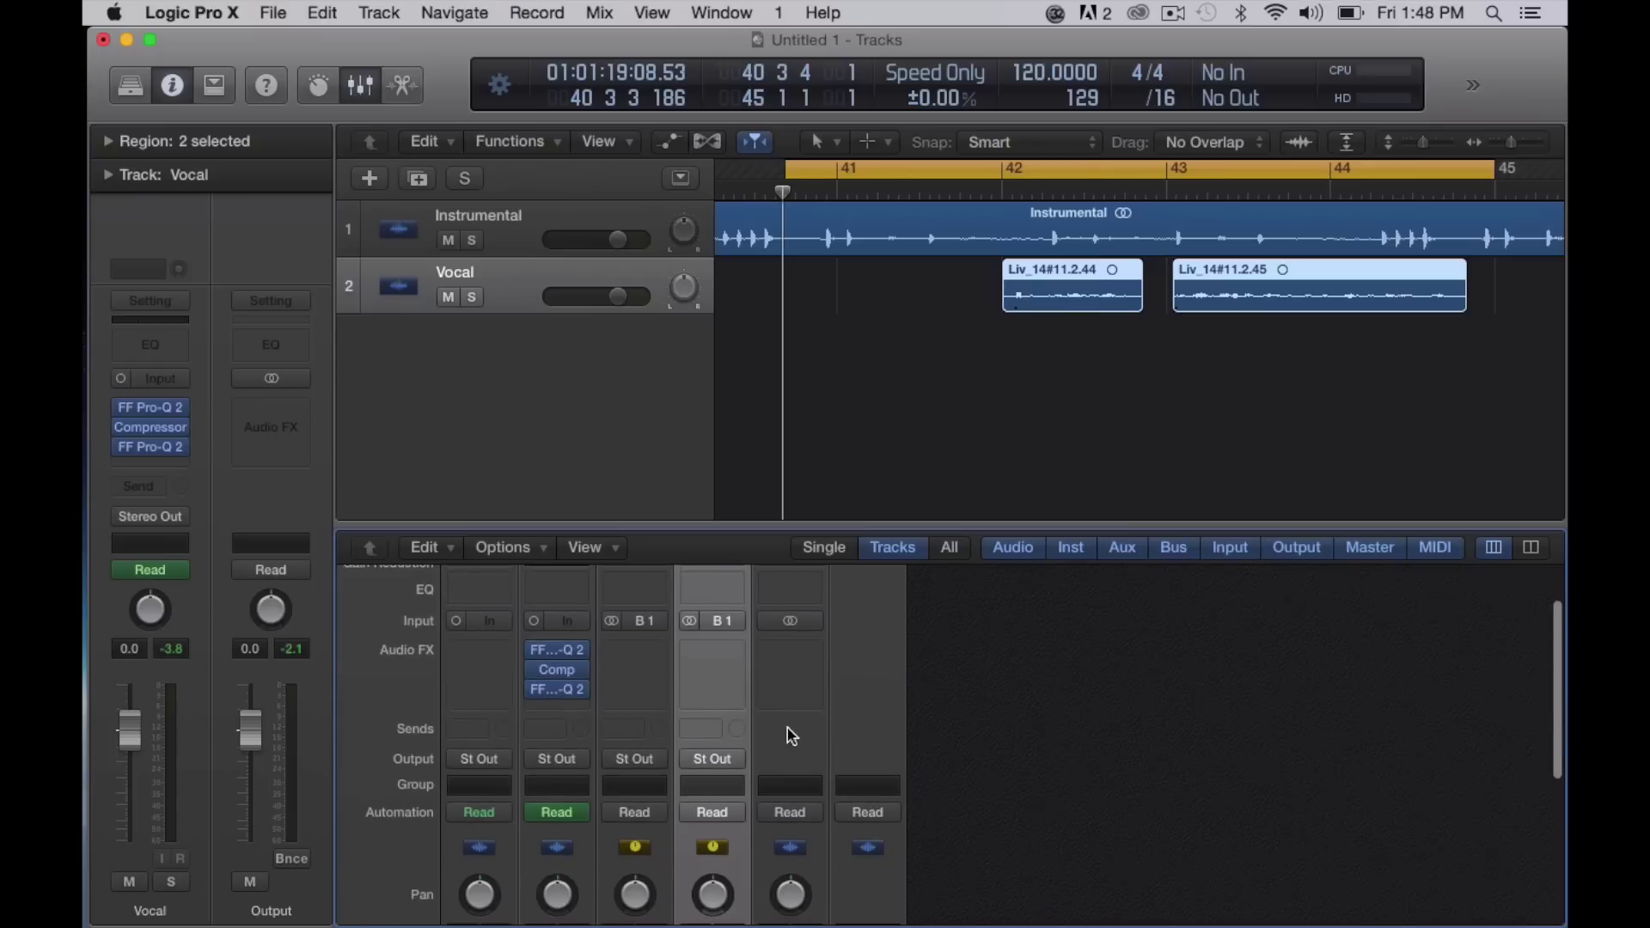
Insert a Pitch Shifter plug-in on each of the two aux channels.
click(653, 650)
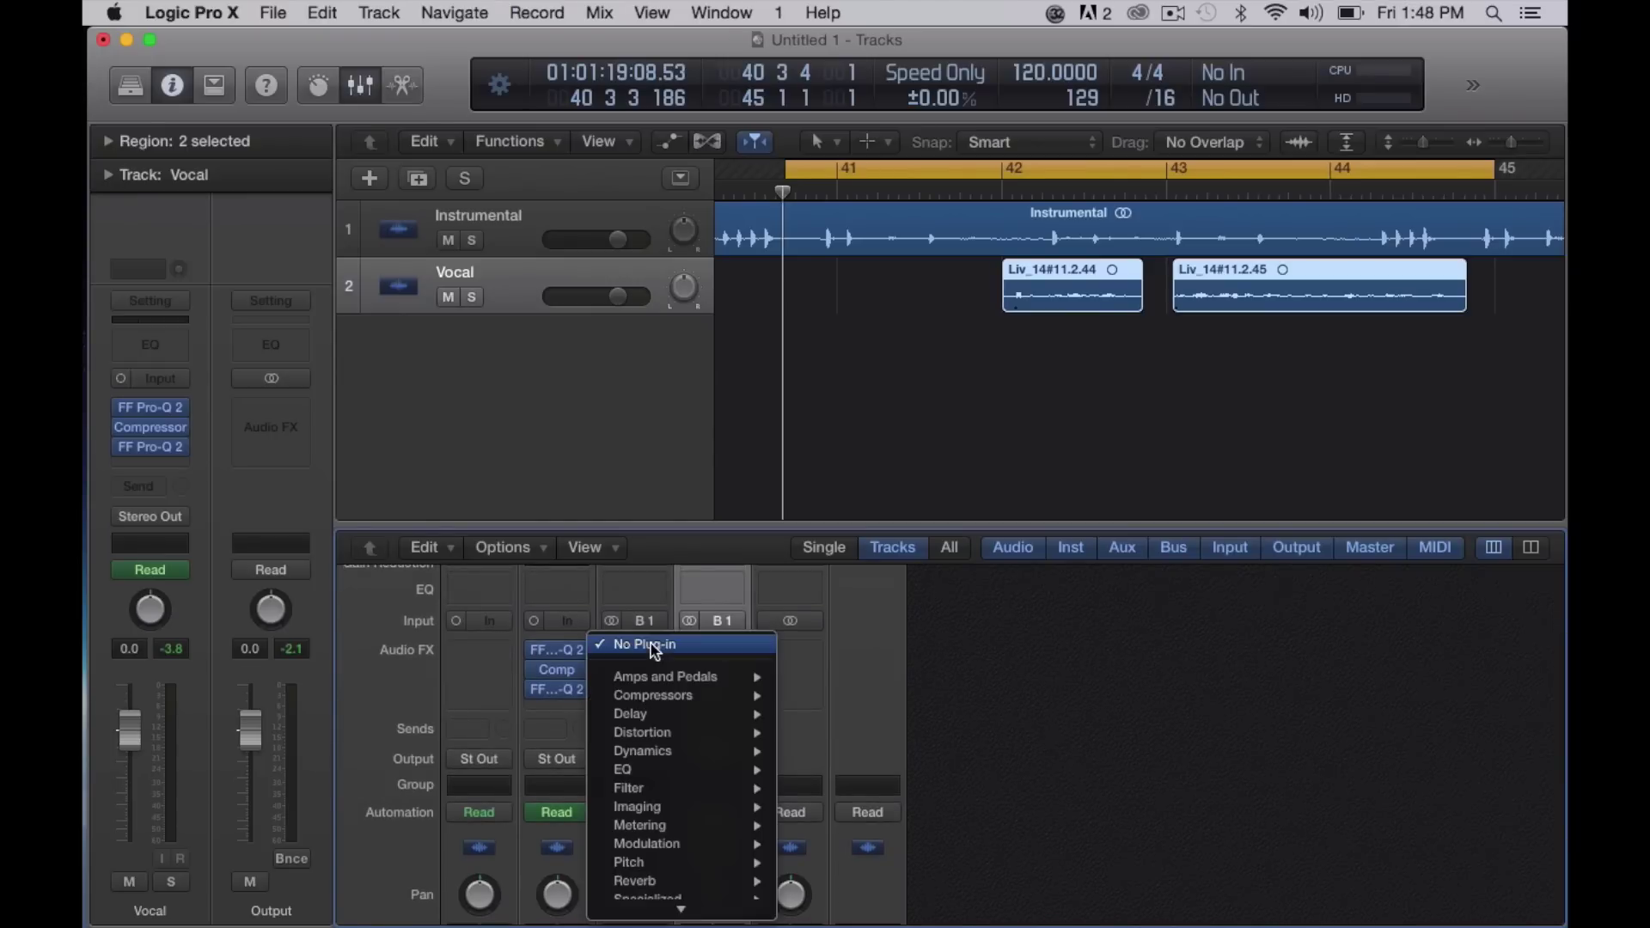
mouse_move(642, 864)
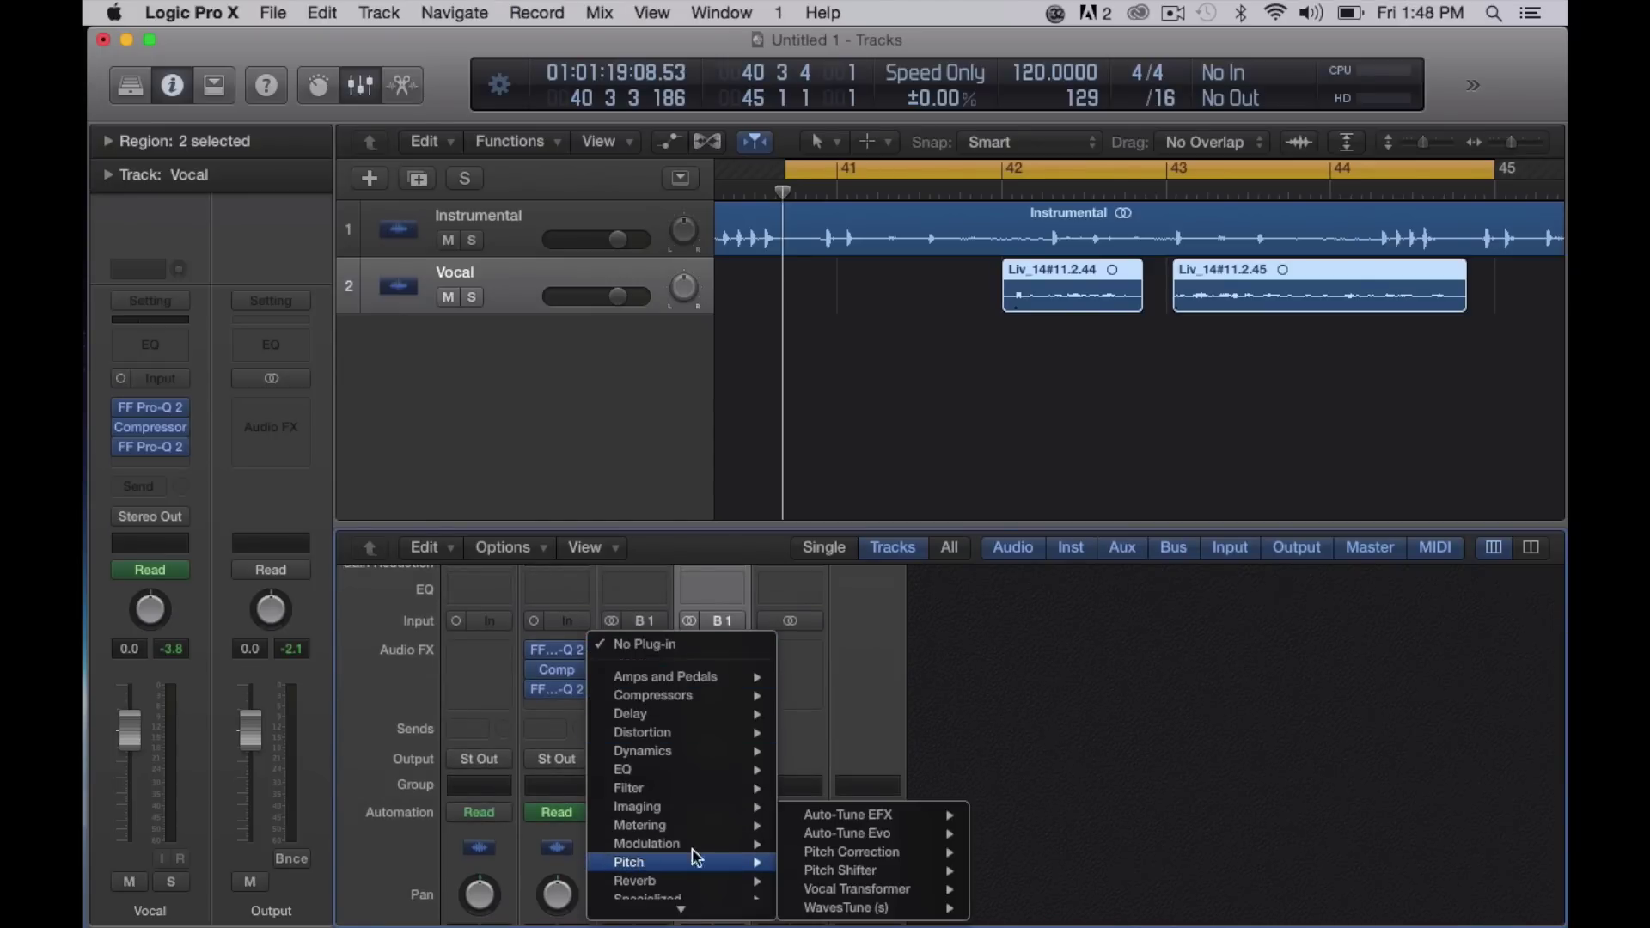
click(902, 870)
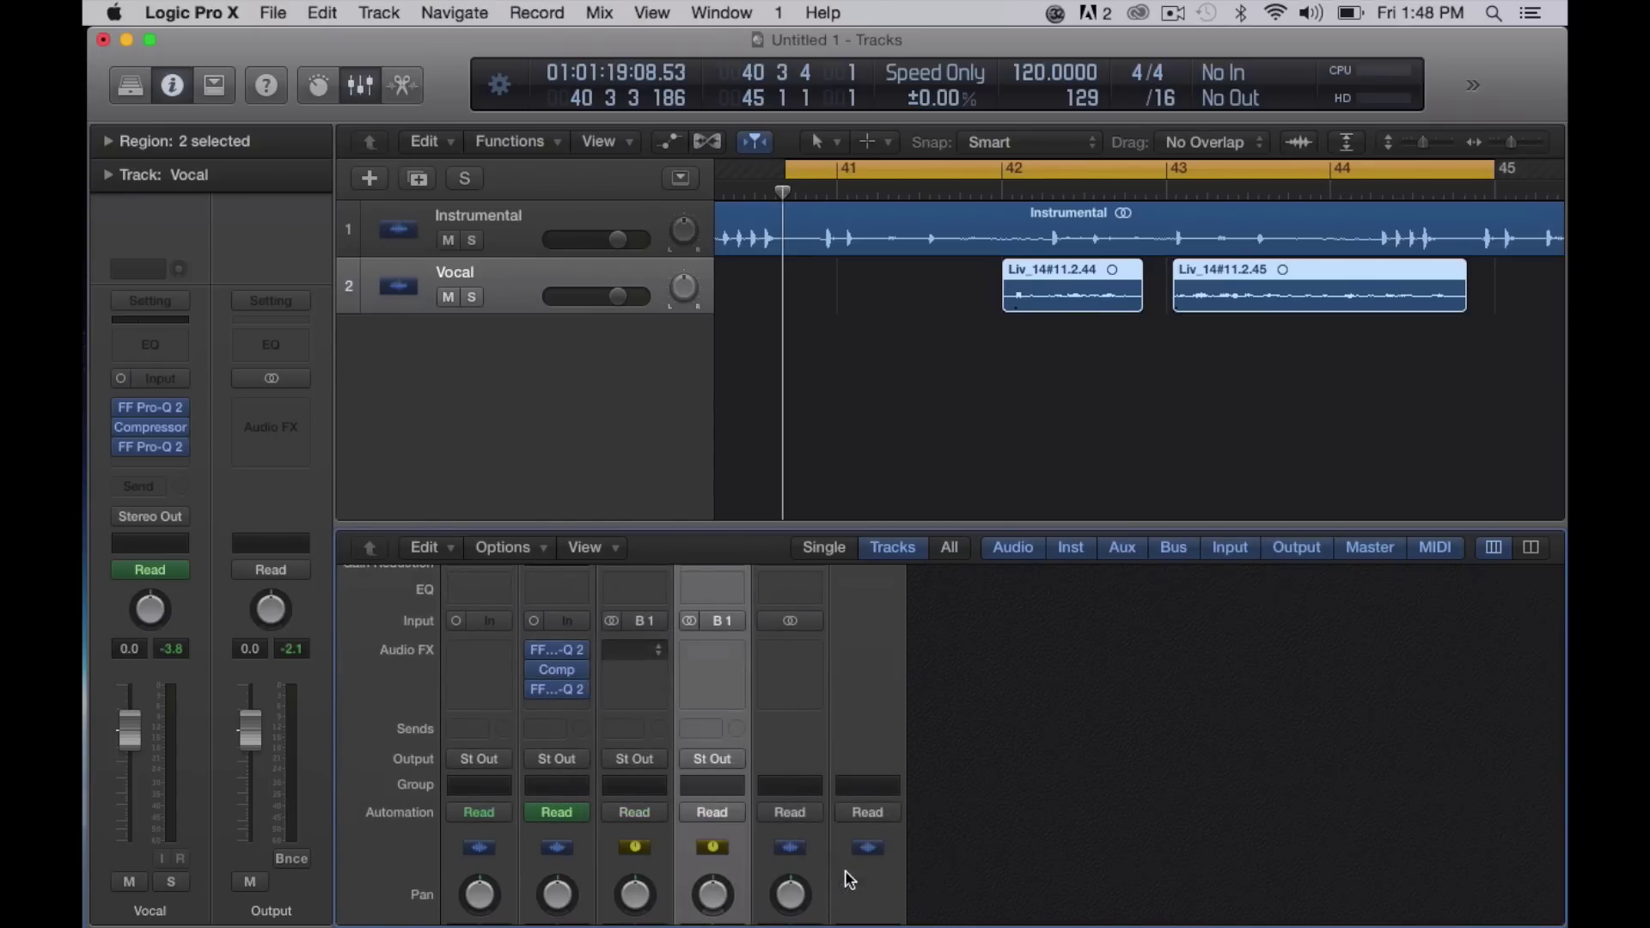
click(717, 651)
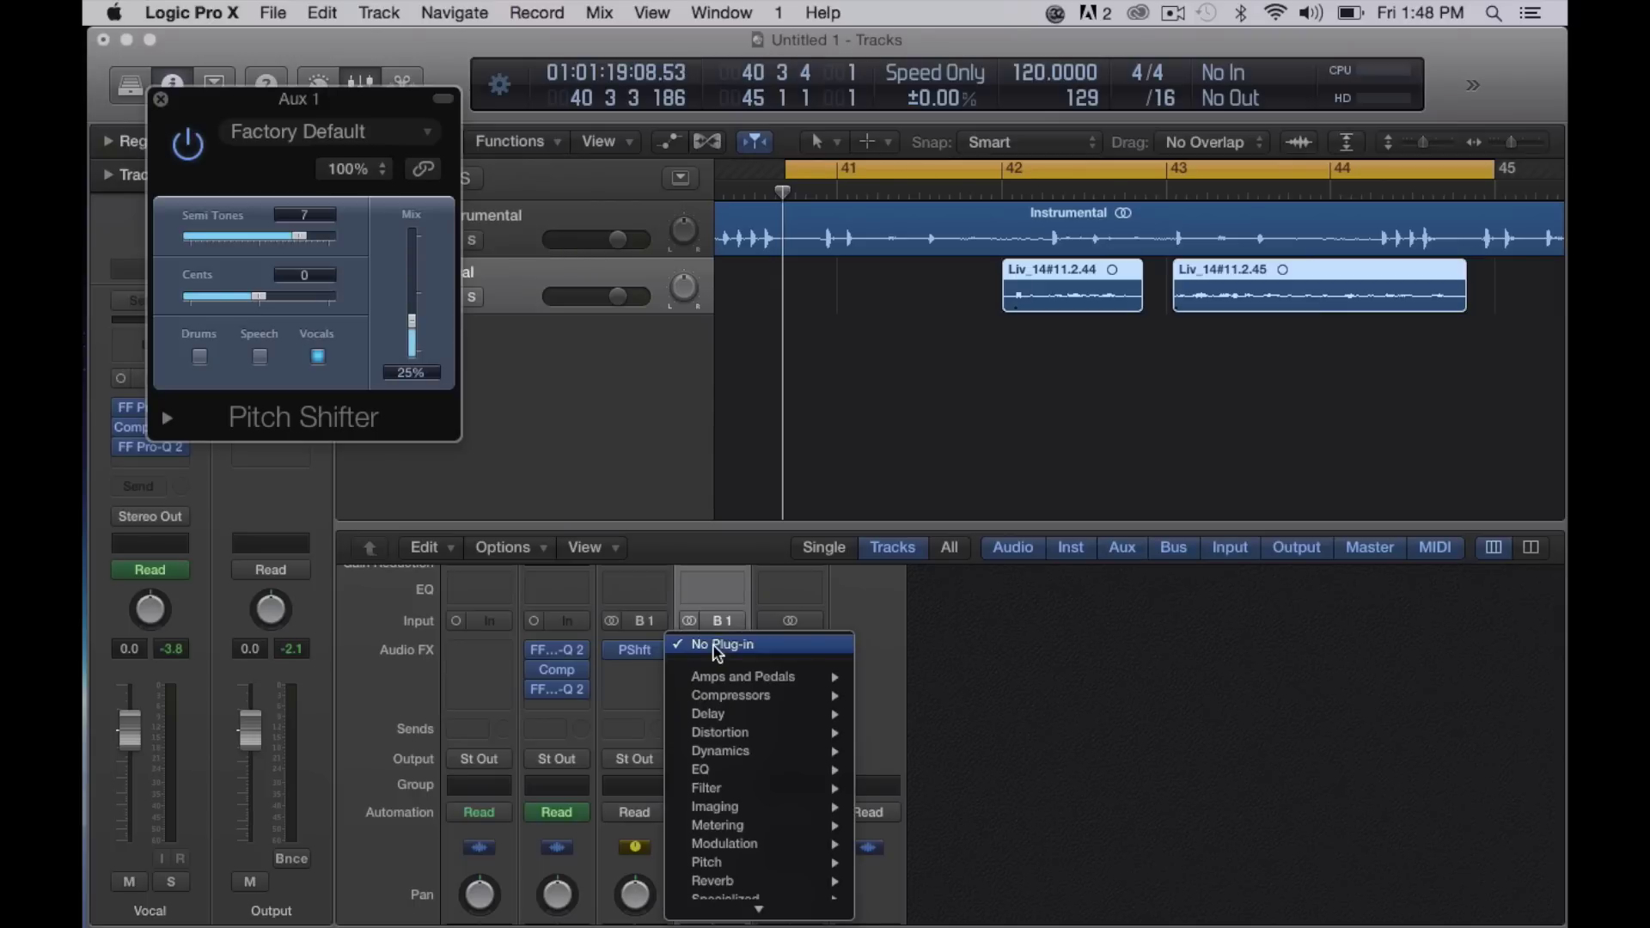
mouse_move(744, 864)
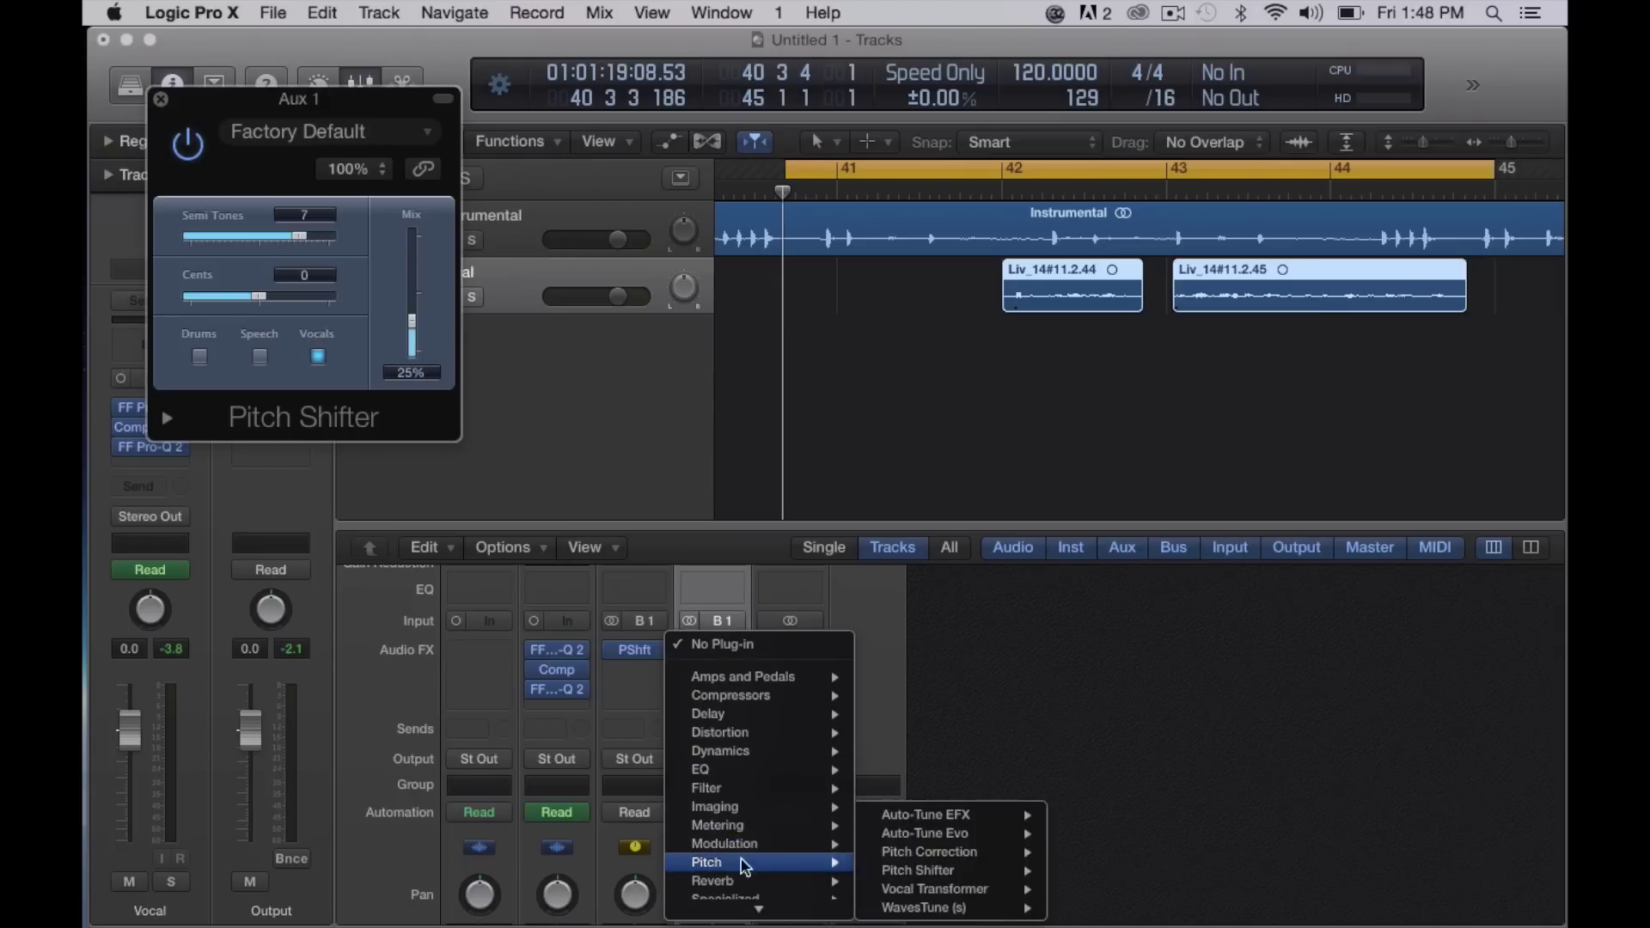
click(906, 870)
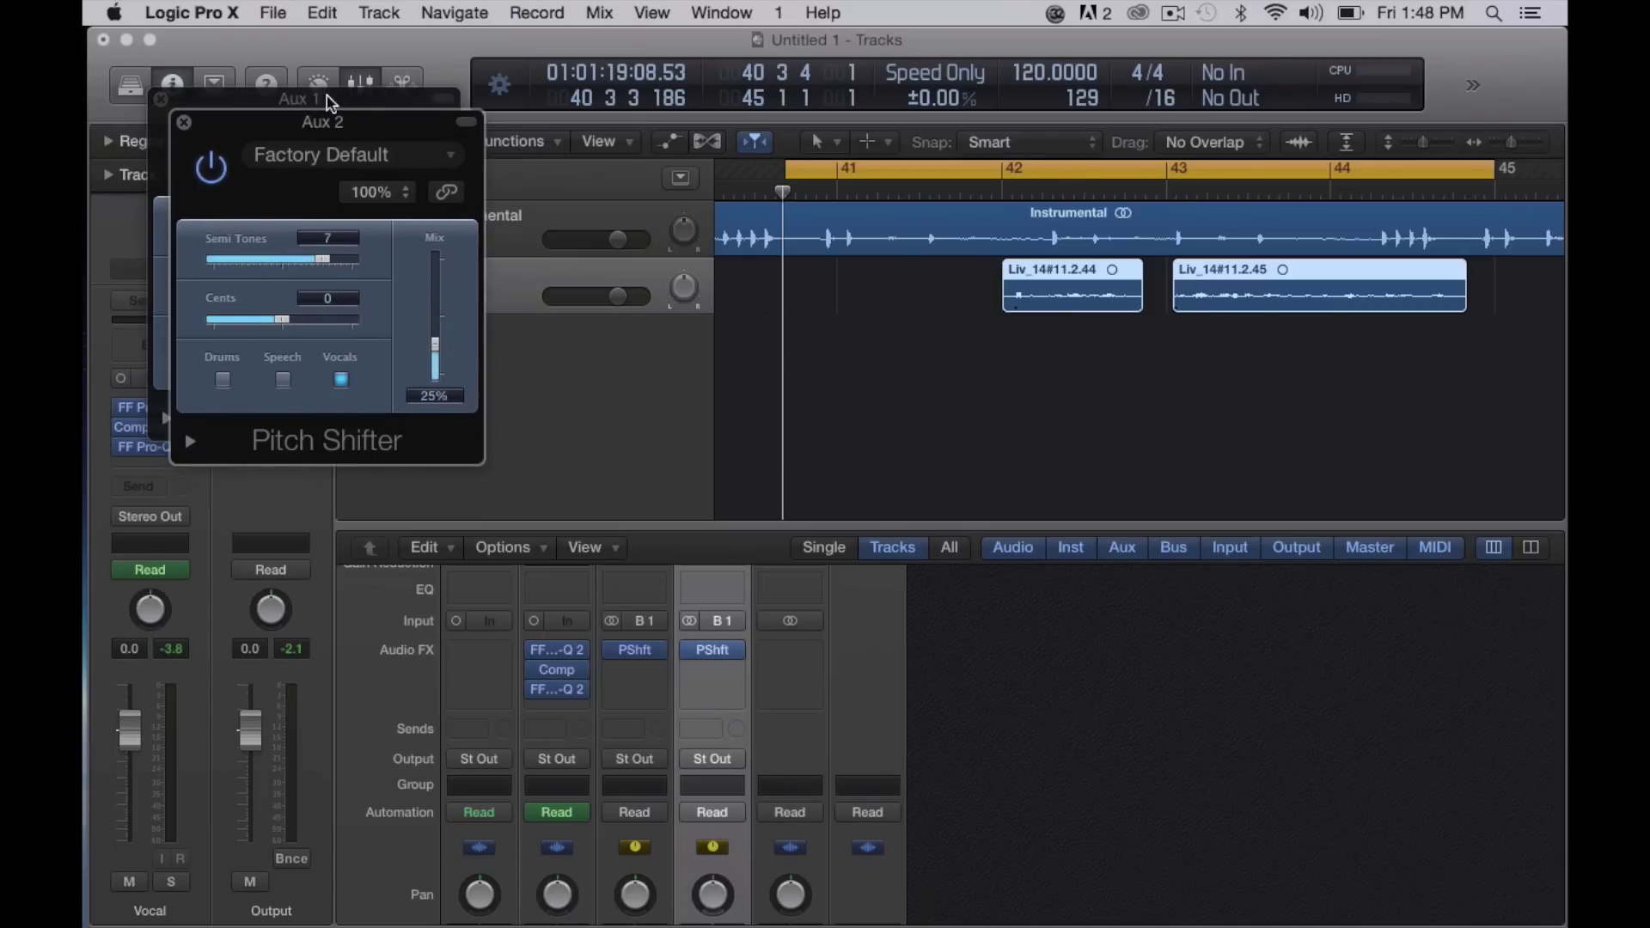
Zero the semitone shift, detuning Aux 1 up +10 cents and Aux 2 down -10 cents.
drag(332, 123, 626, 102)
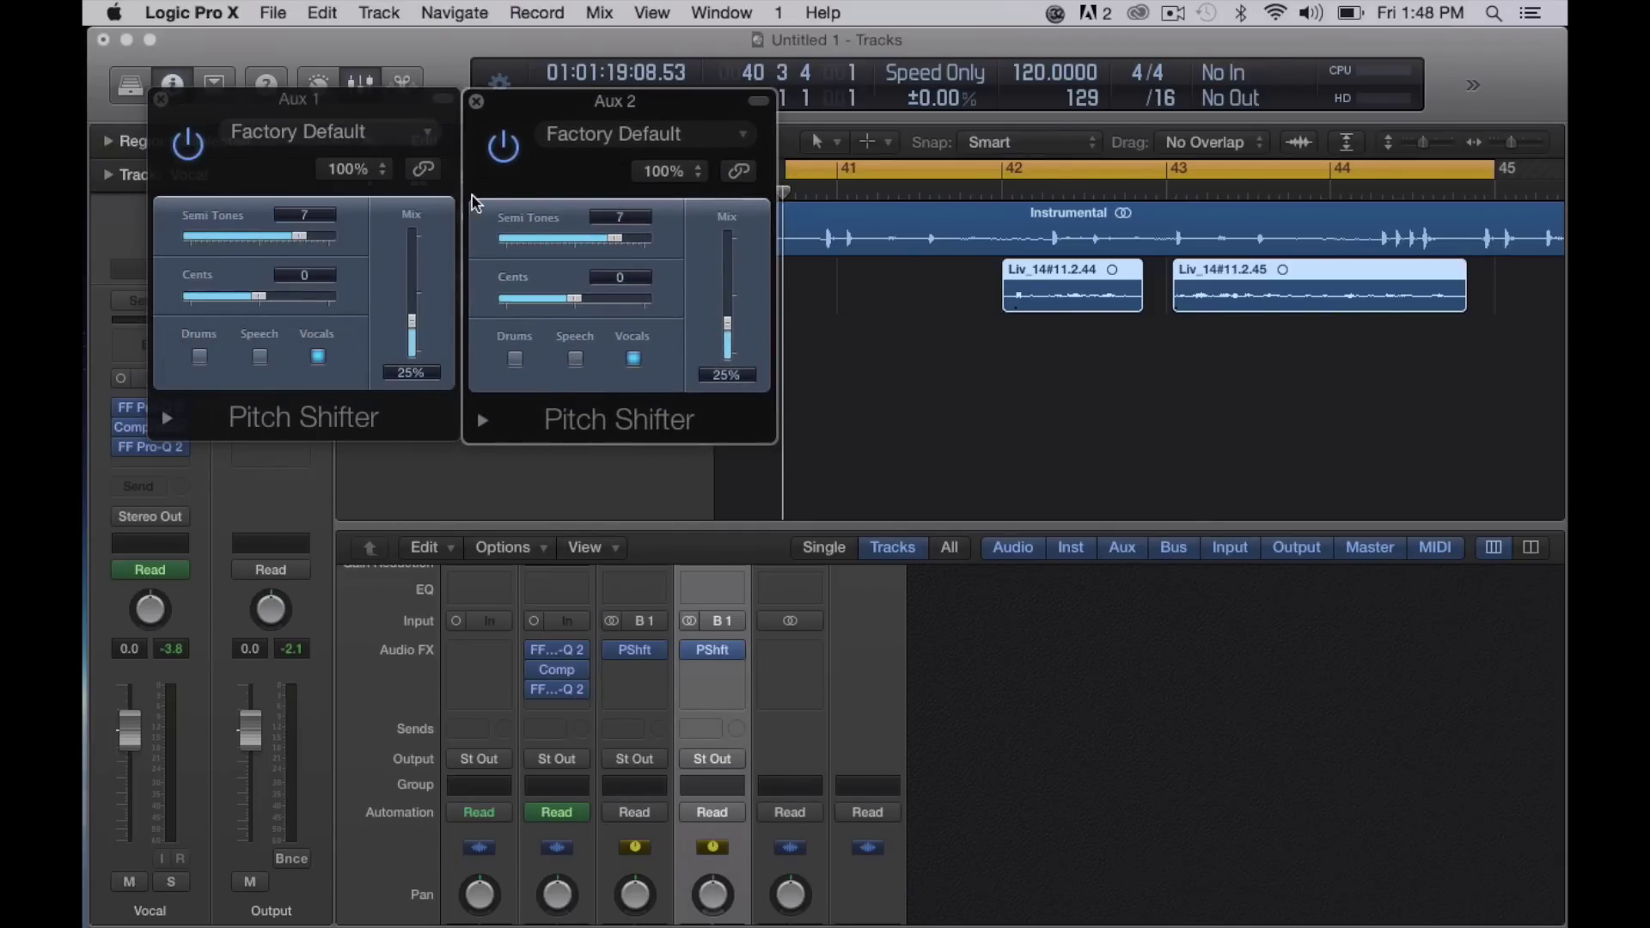
drag(298, 238, 258, 244)
drag(627, 242, 595, 241)
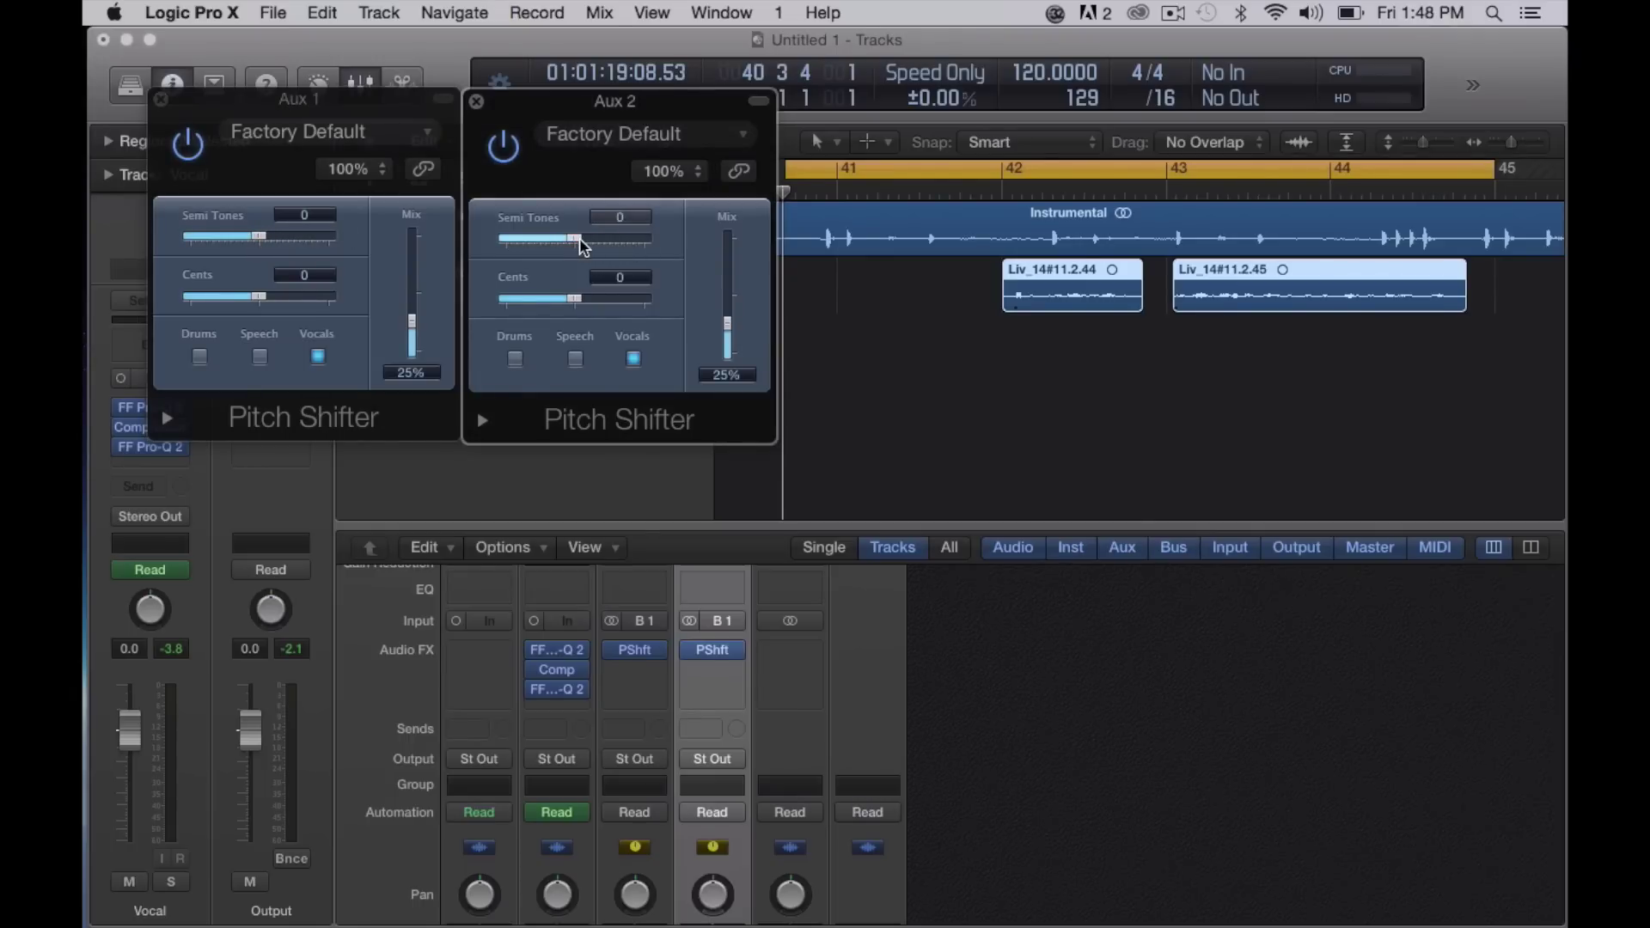
drag(262, 301, 280, 301)
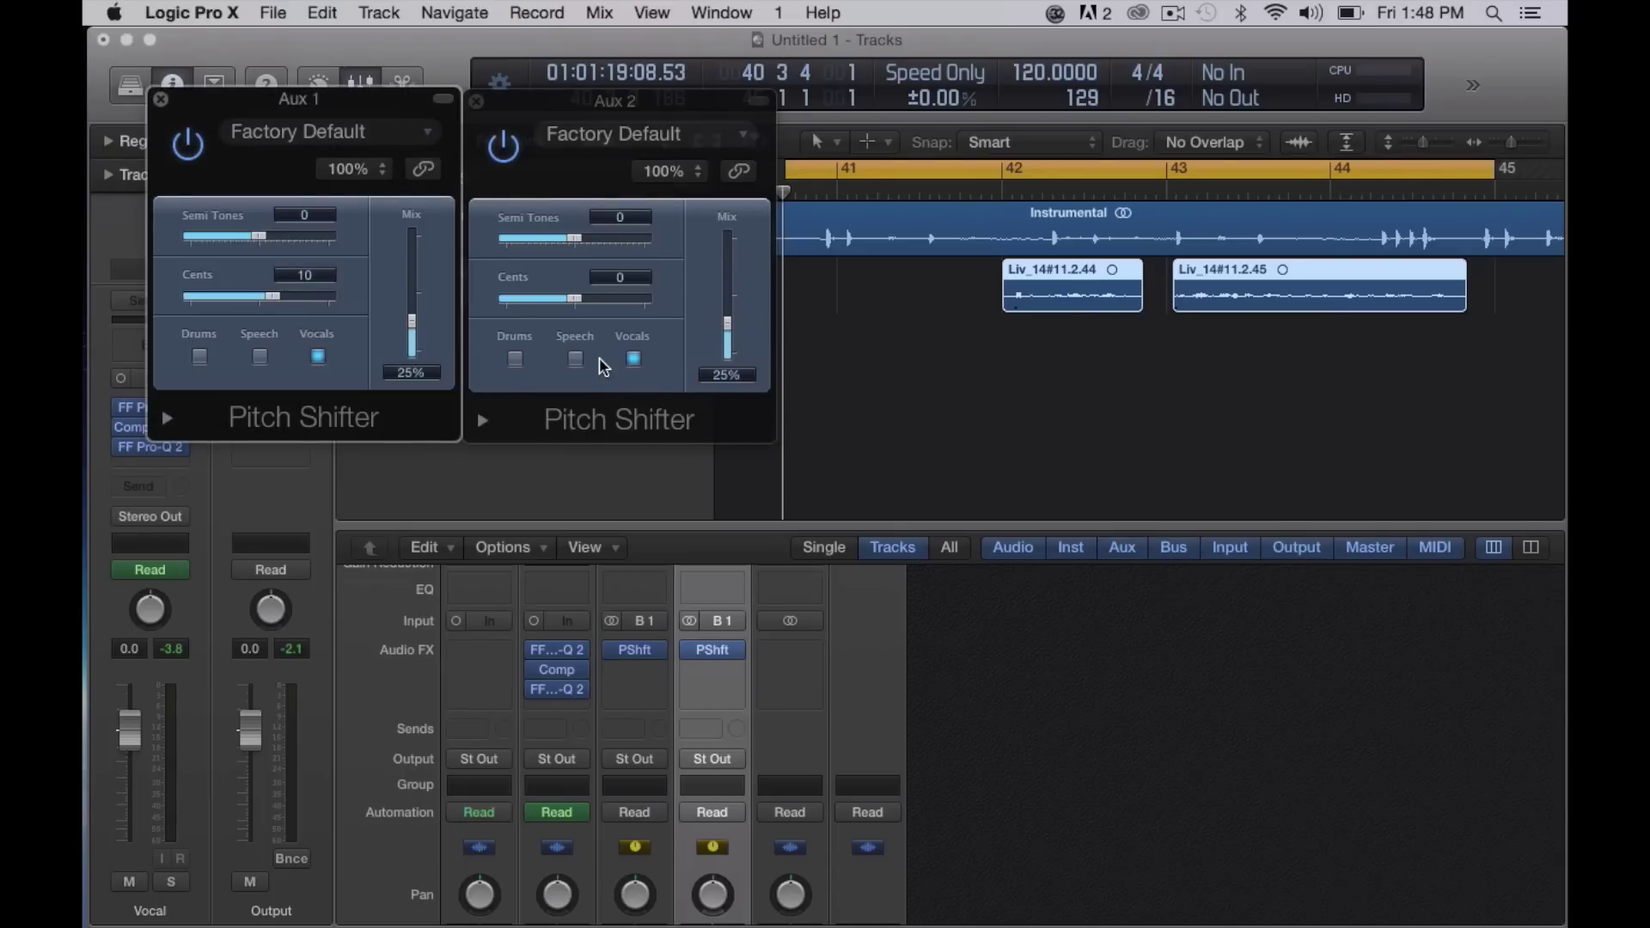
drag(578, 307, 573, 302)
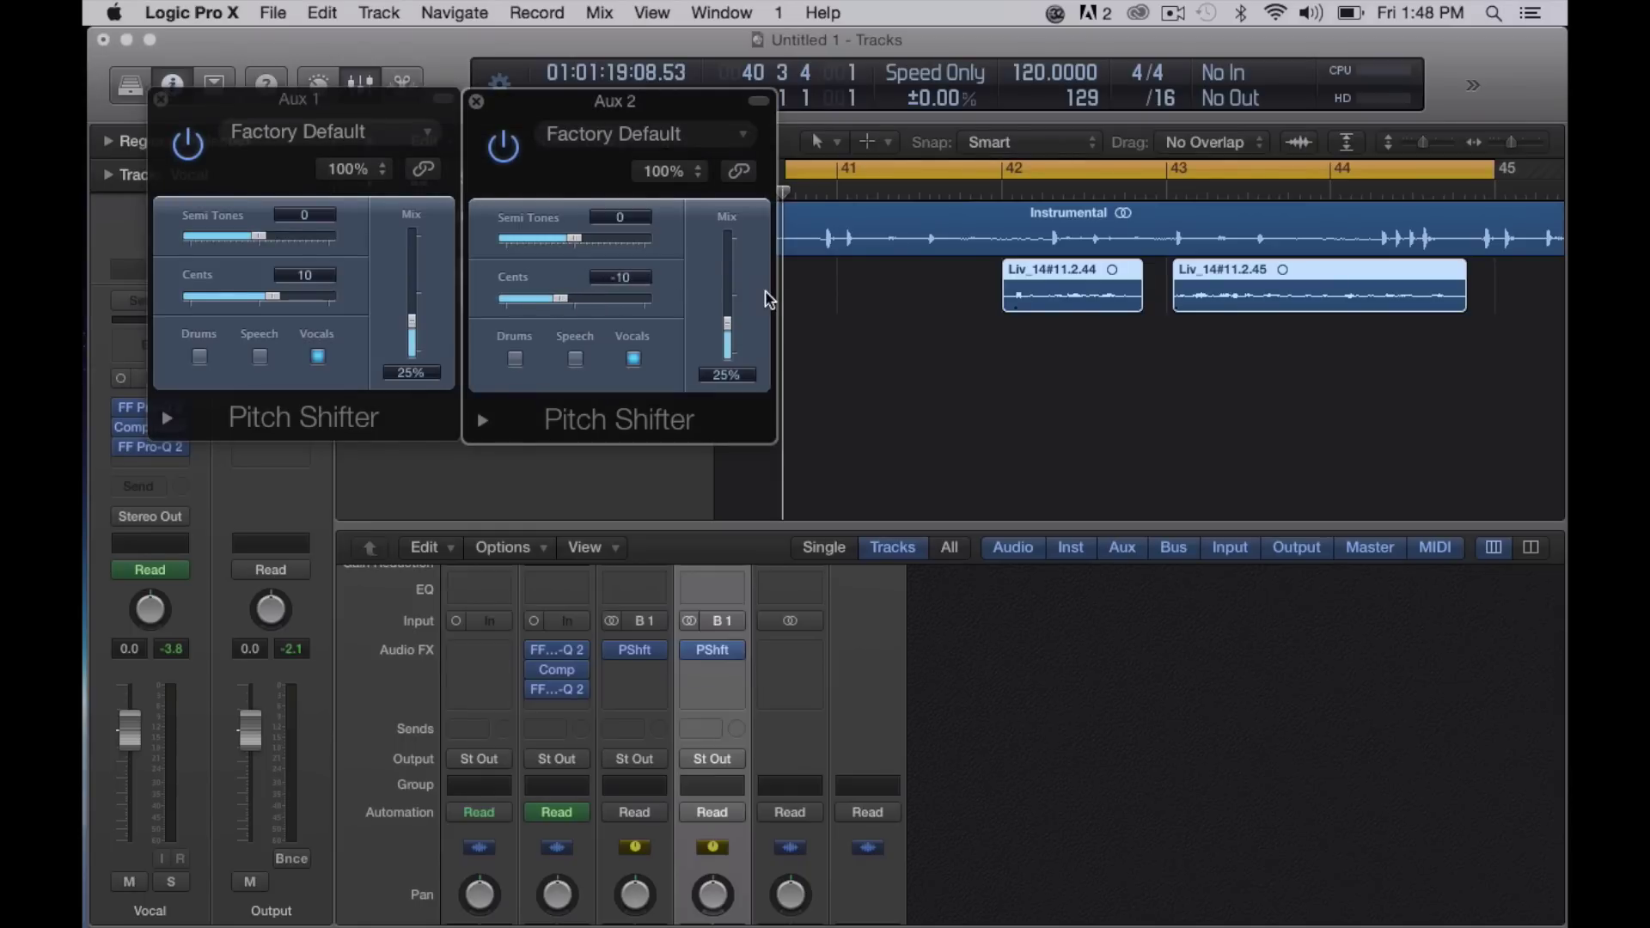
Set both Pitch Shifter mixes to 100% and Aux 2's delay to 12.0 ms, then close Aux 2.
drag(730, 341, 728, 236)
drag(412, 323, 416, 204)
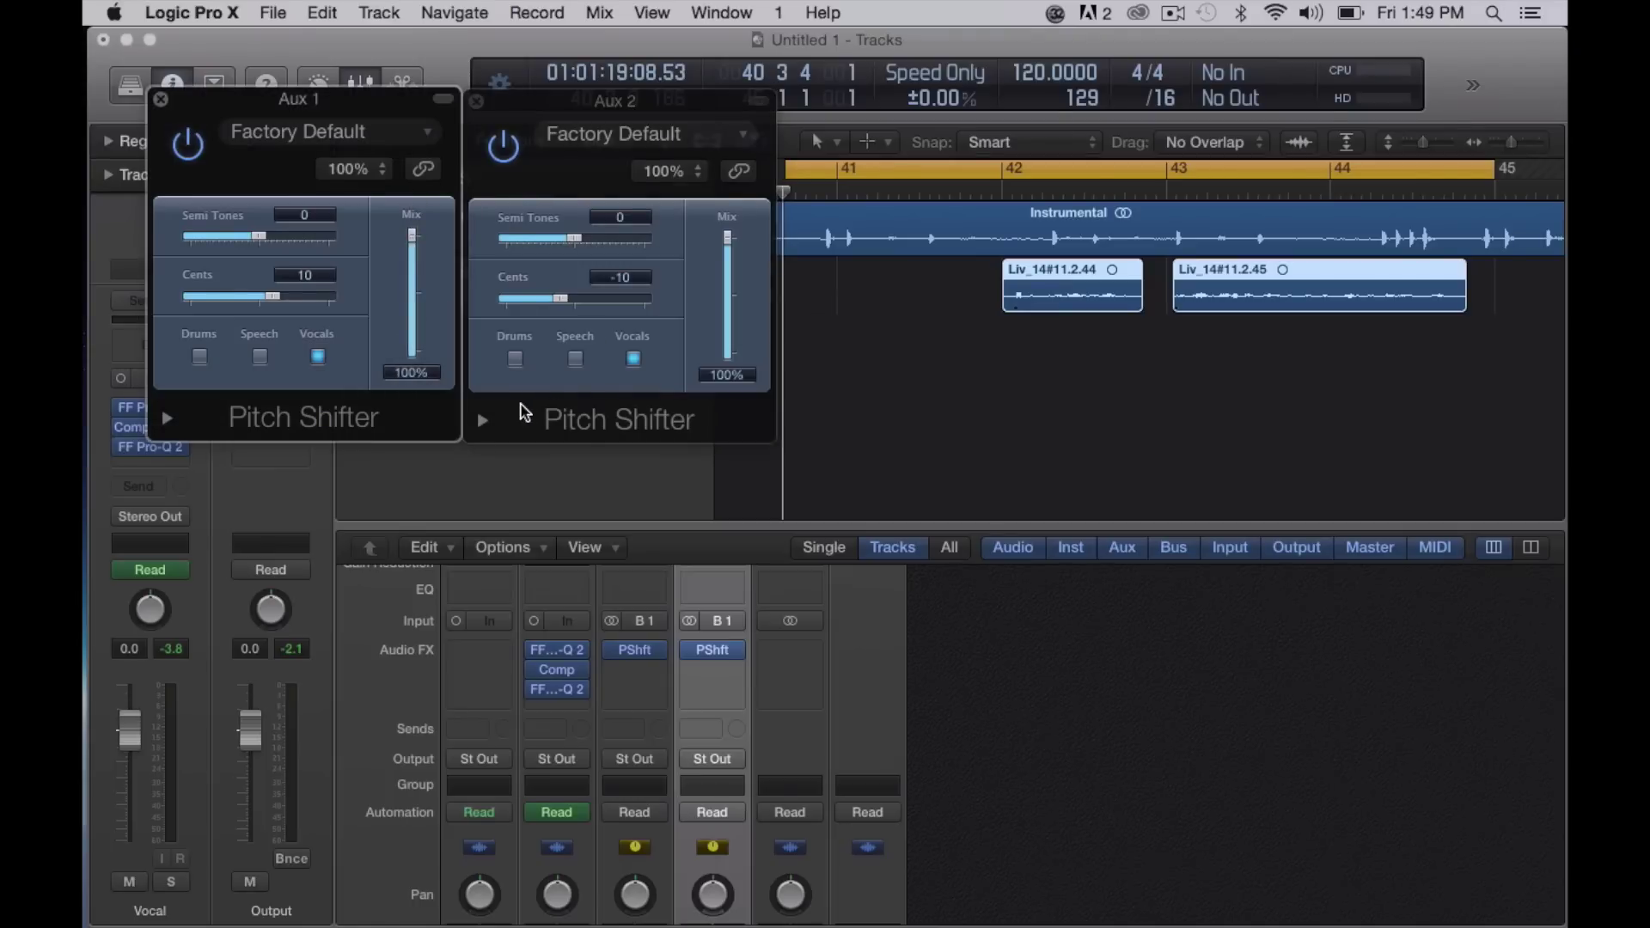
click(482, 420)
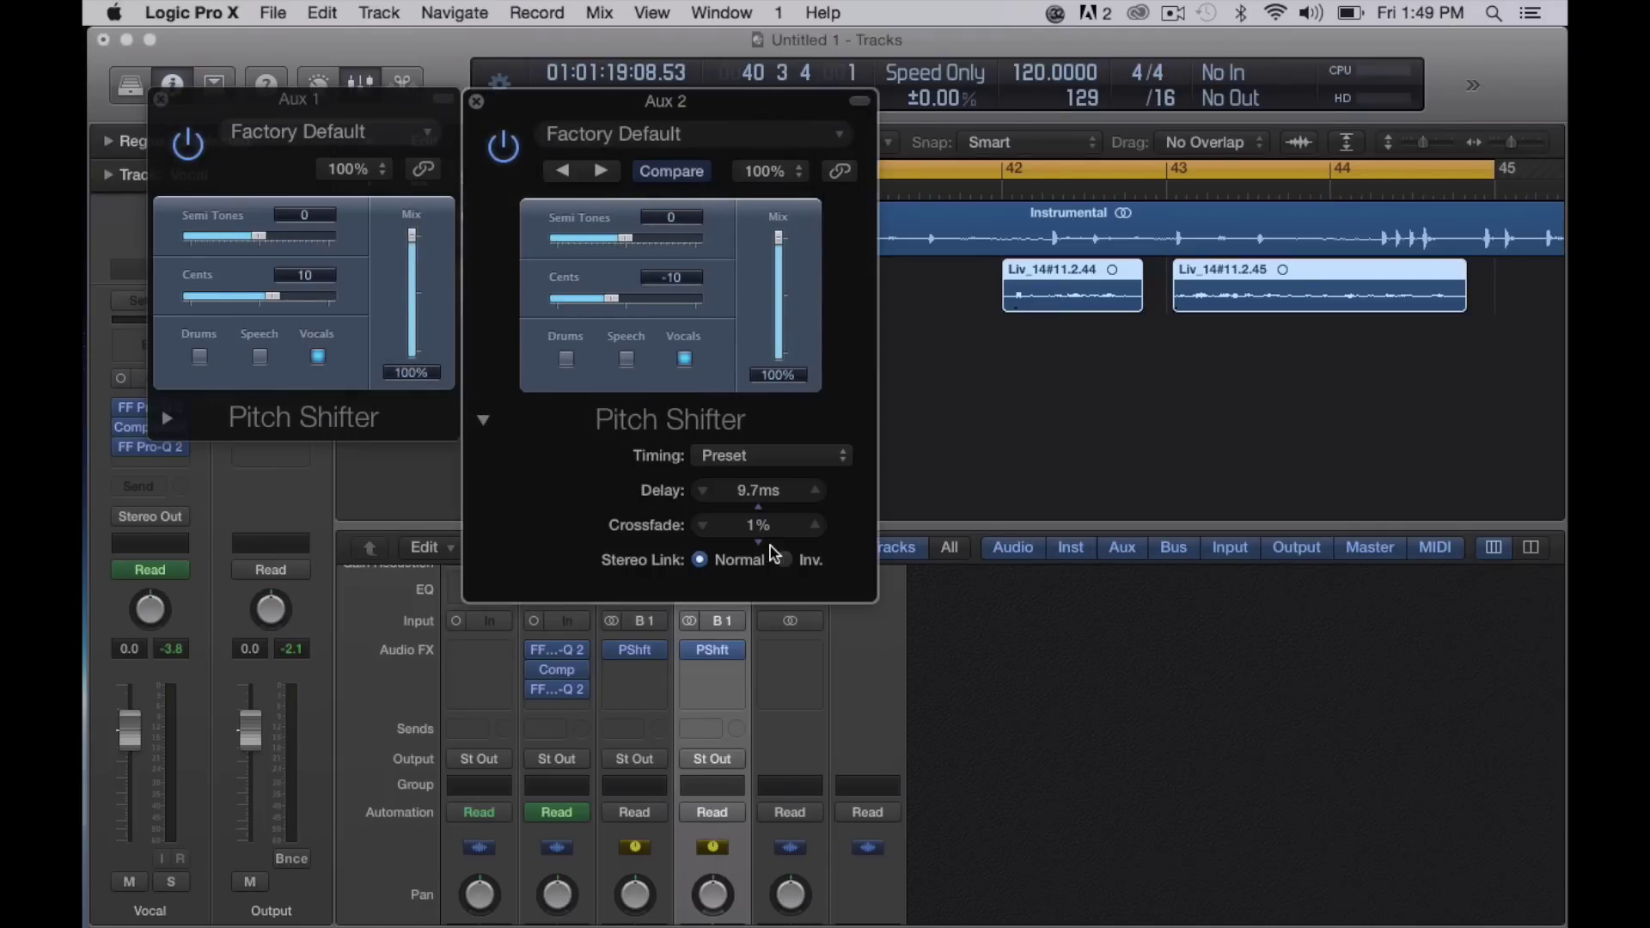
click(815, 490)
click(482, 420)
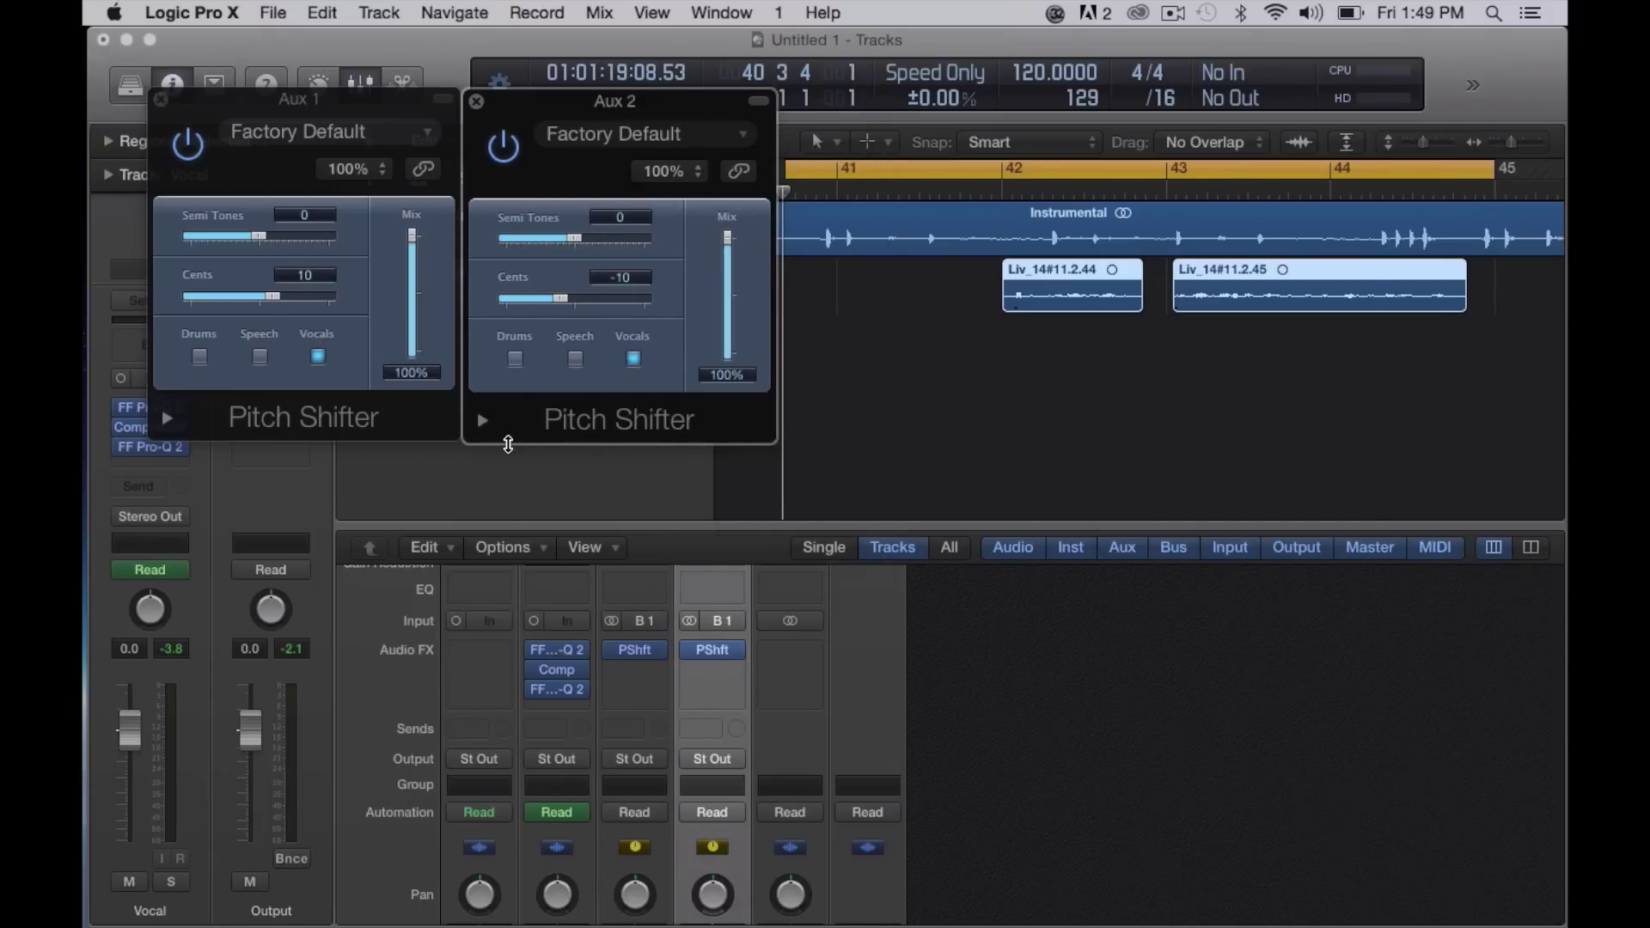
click(478, 102)
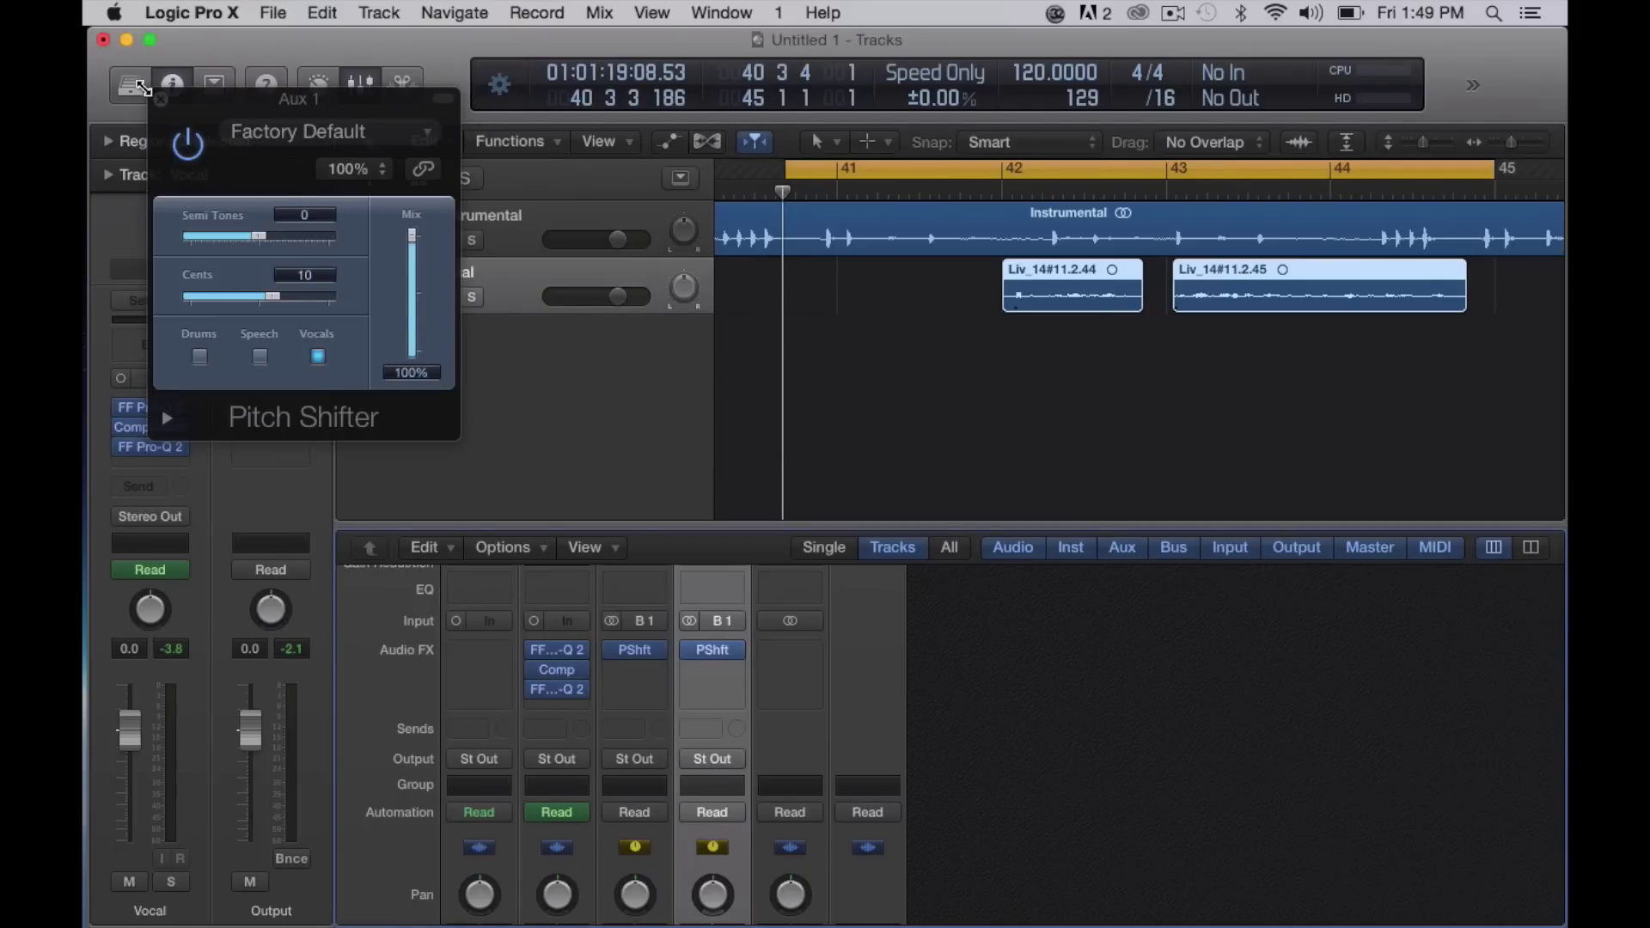
Close the Aux 1 Pitch Shifter and pan Aux 1 to -64, opposite Aux 2 at +63.
click(158, 99)
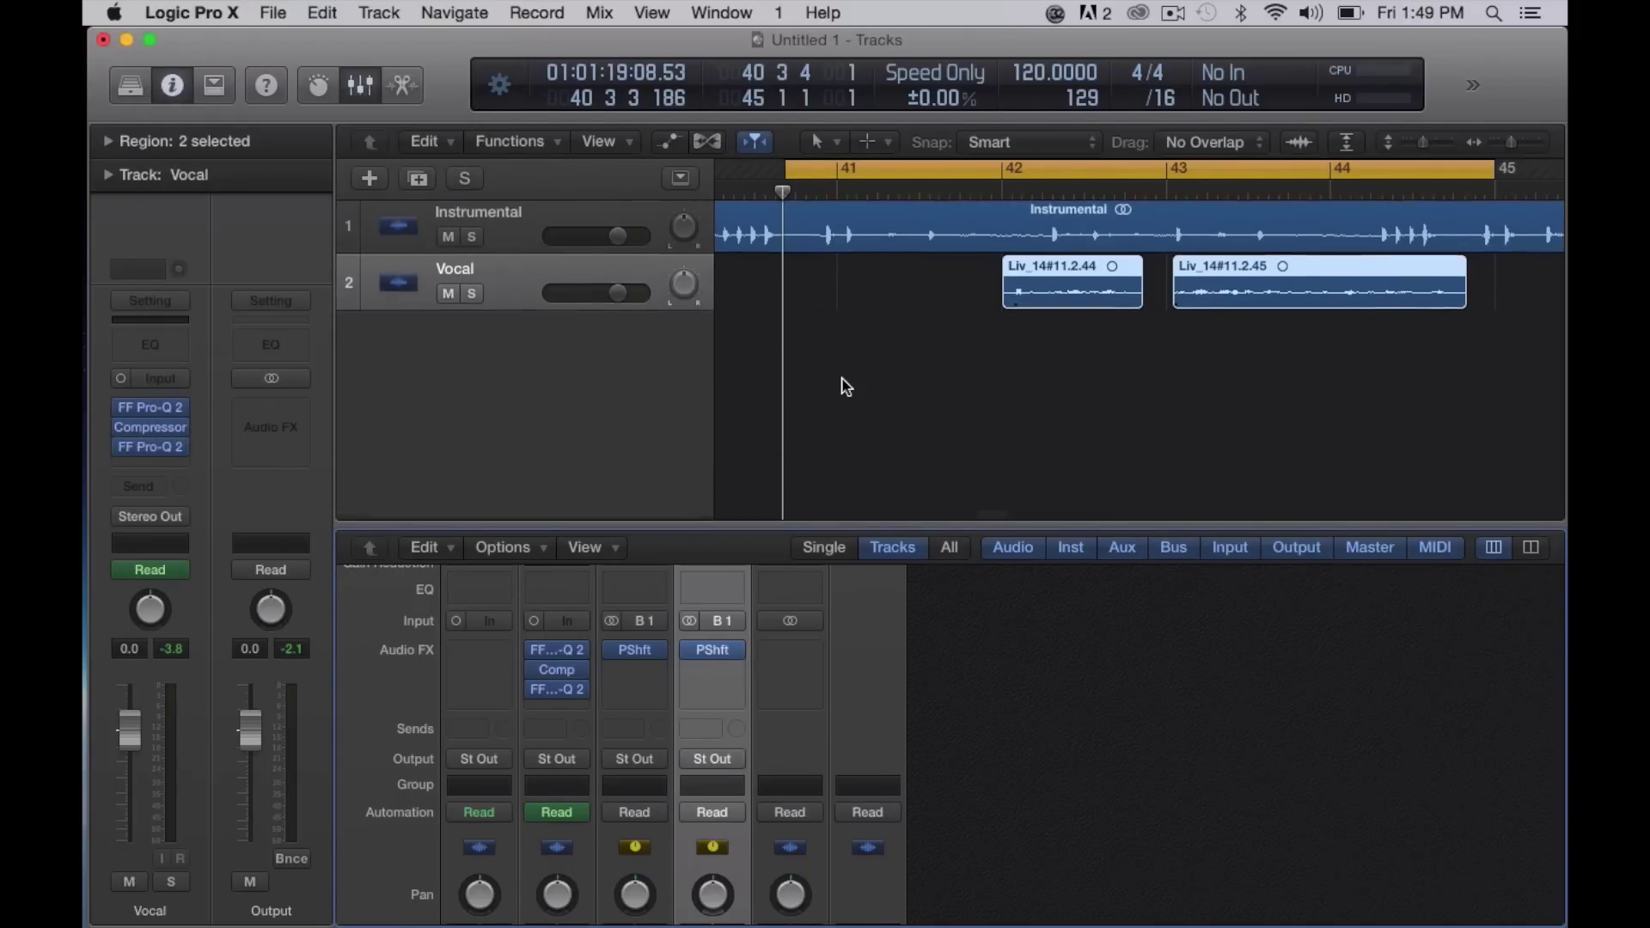
scroll(876, 637, down, 4)
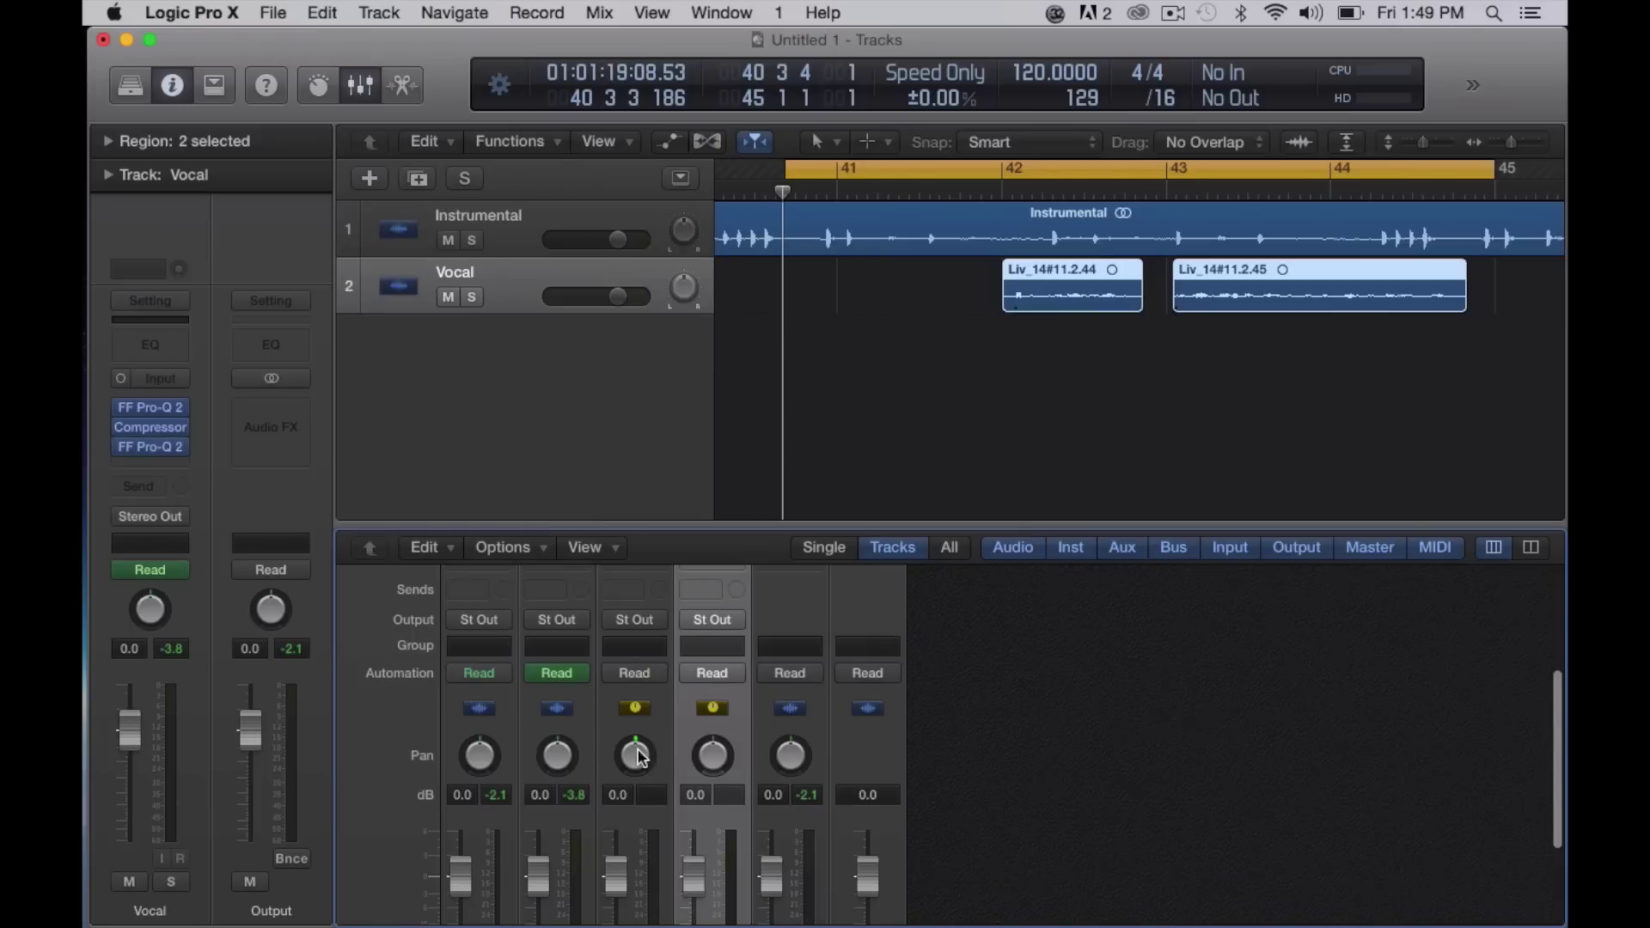
drag(646, 754, 678, 922)
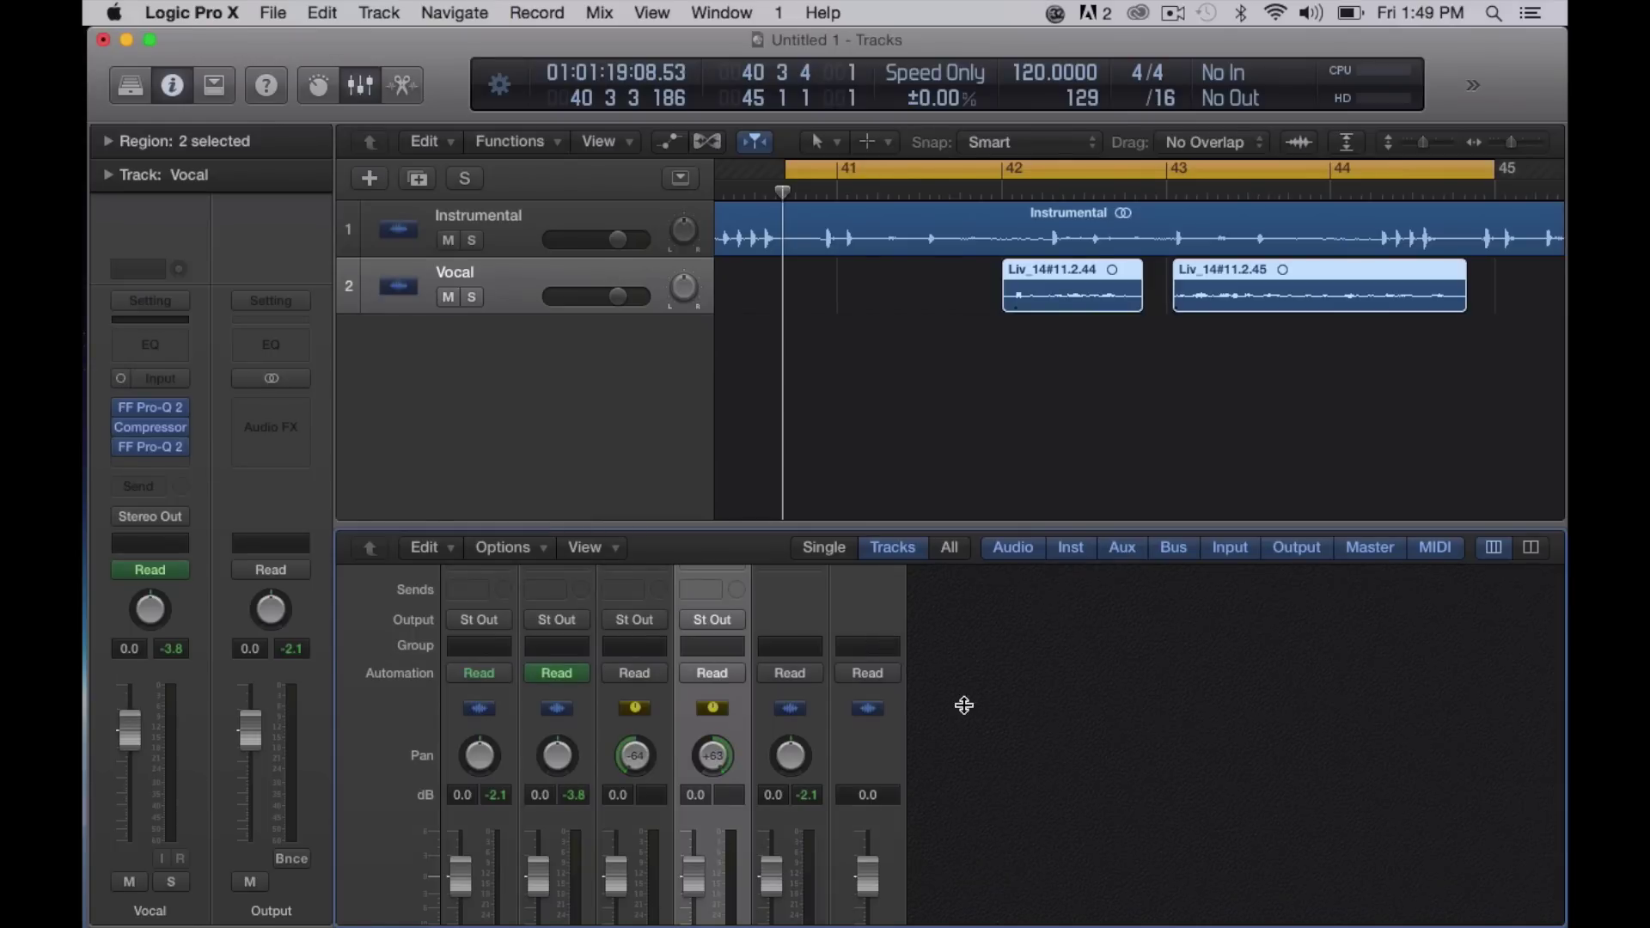
scroll(1053, 718, down, 4)
scroll(1055, 721, up, 8)
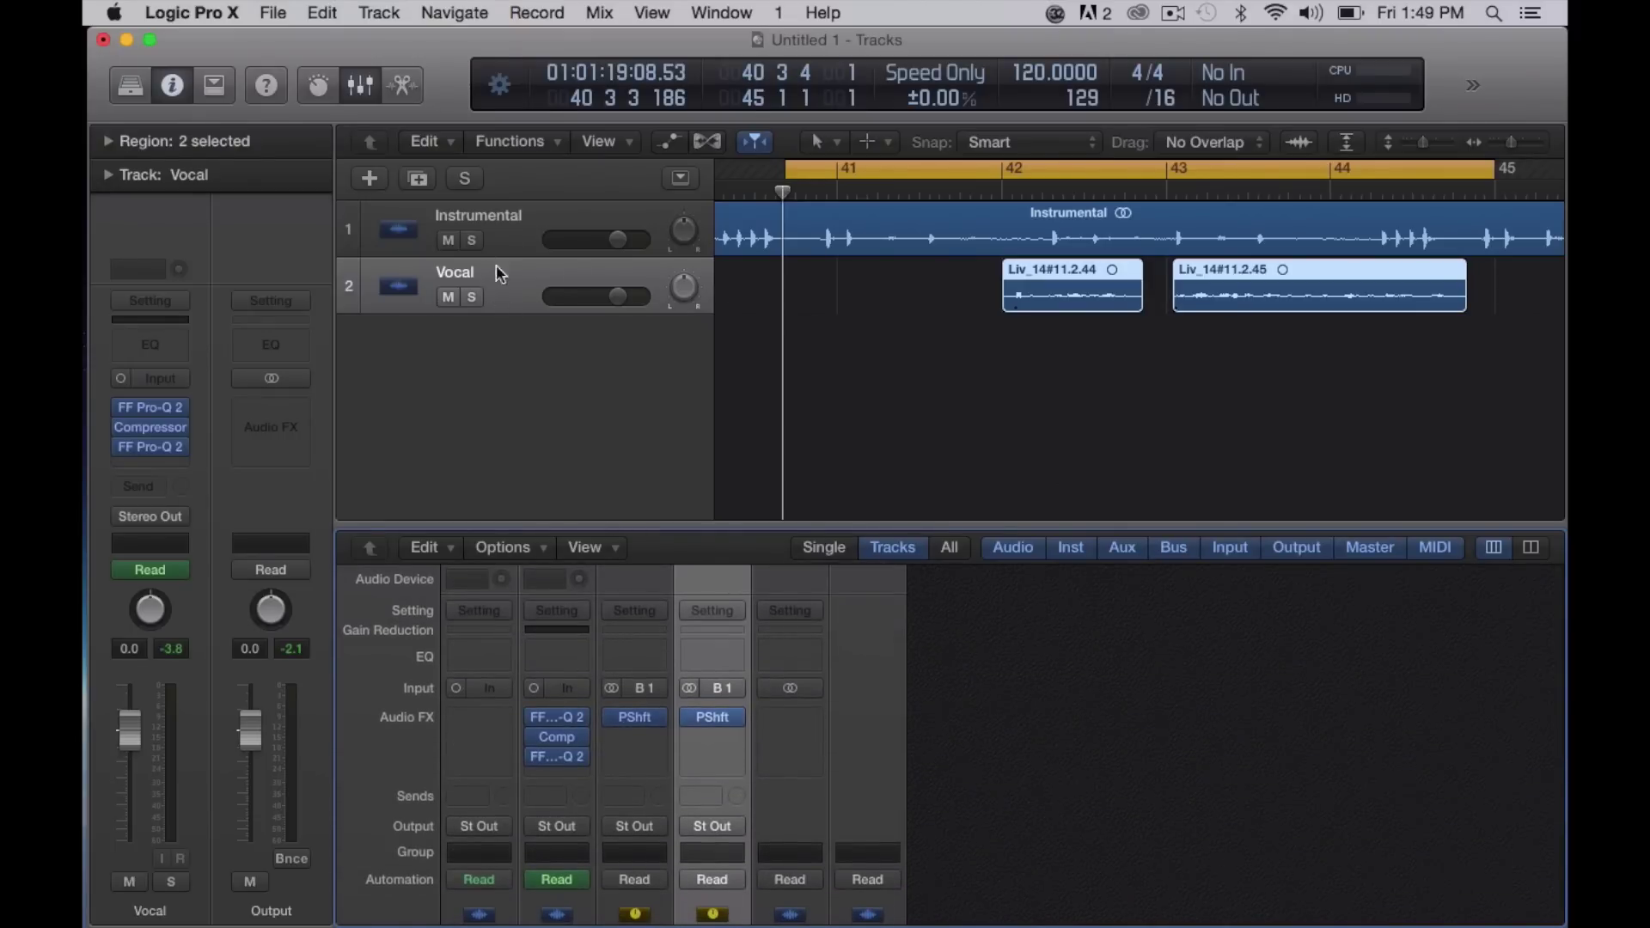
Add a Bus 1 send on the Vocal track and set its level to -26.5 dB.
click(146, 487)
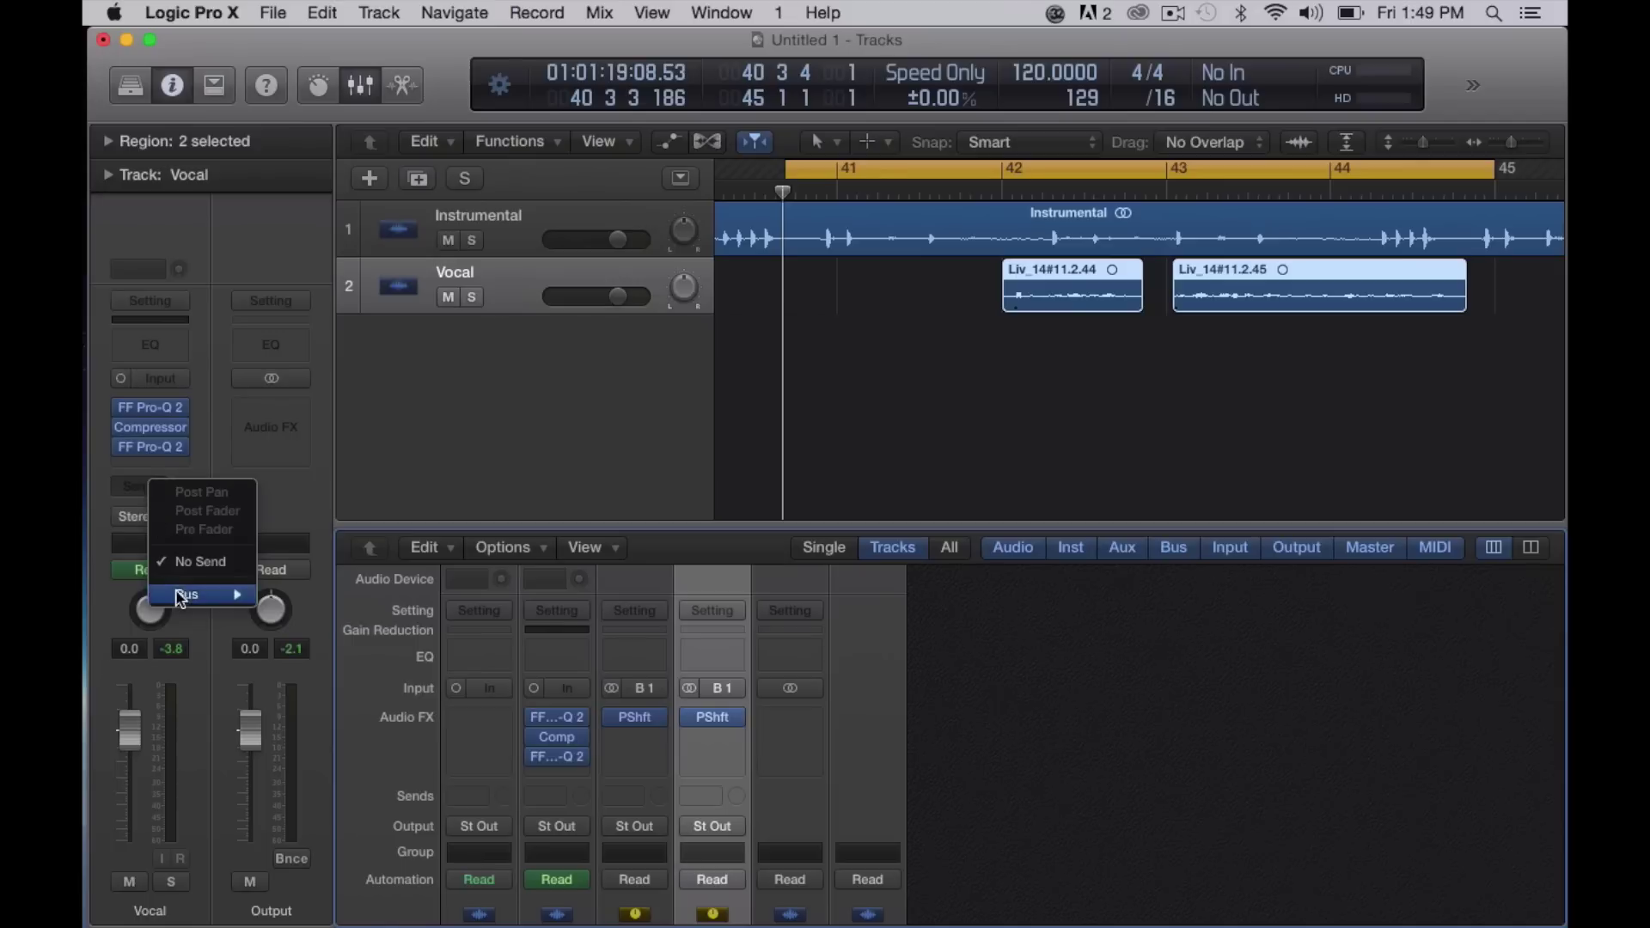
mouse_move(207, 594)
click(298, 592)
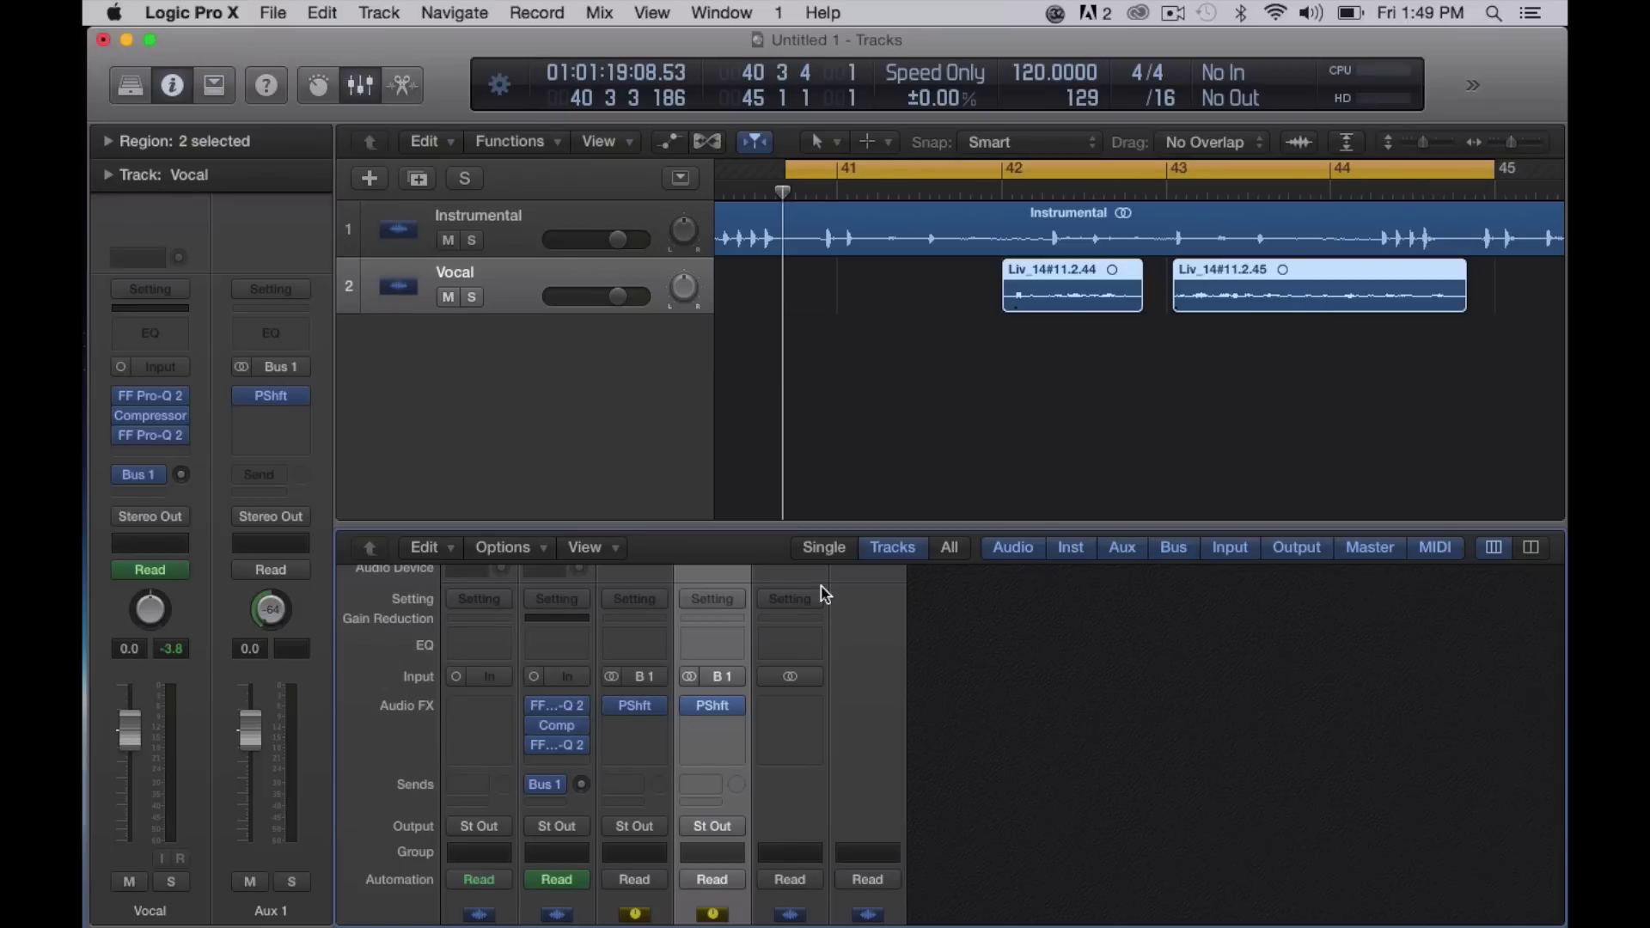
drag(581, 784, 574, 651)
drag(581, 784, 581, 821)
mouse_move(581, 785)
mouse_down()
mouse_move(581, 767)
mouse_move(582, 799)
mouse_up()
drag(581, 784, 581, 850)
Play with the send at -32.0, mute Instrumental, and bypass the Bus 1 send to compare.
key(space)
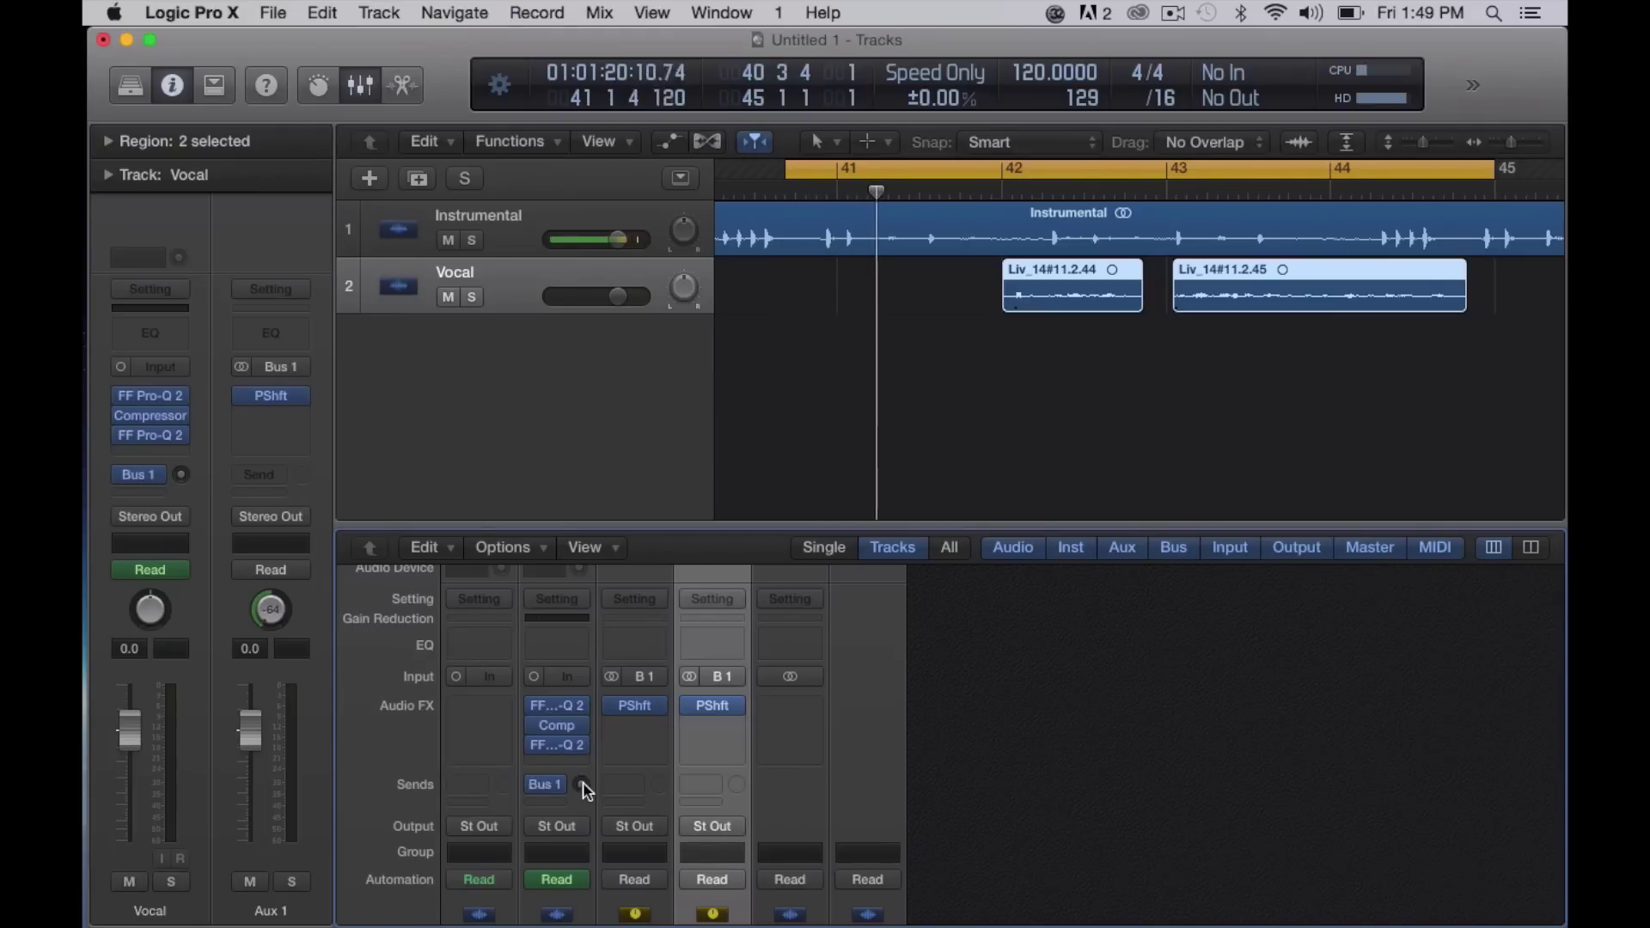
drag(582, 784, 553, 607)
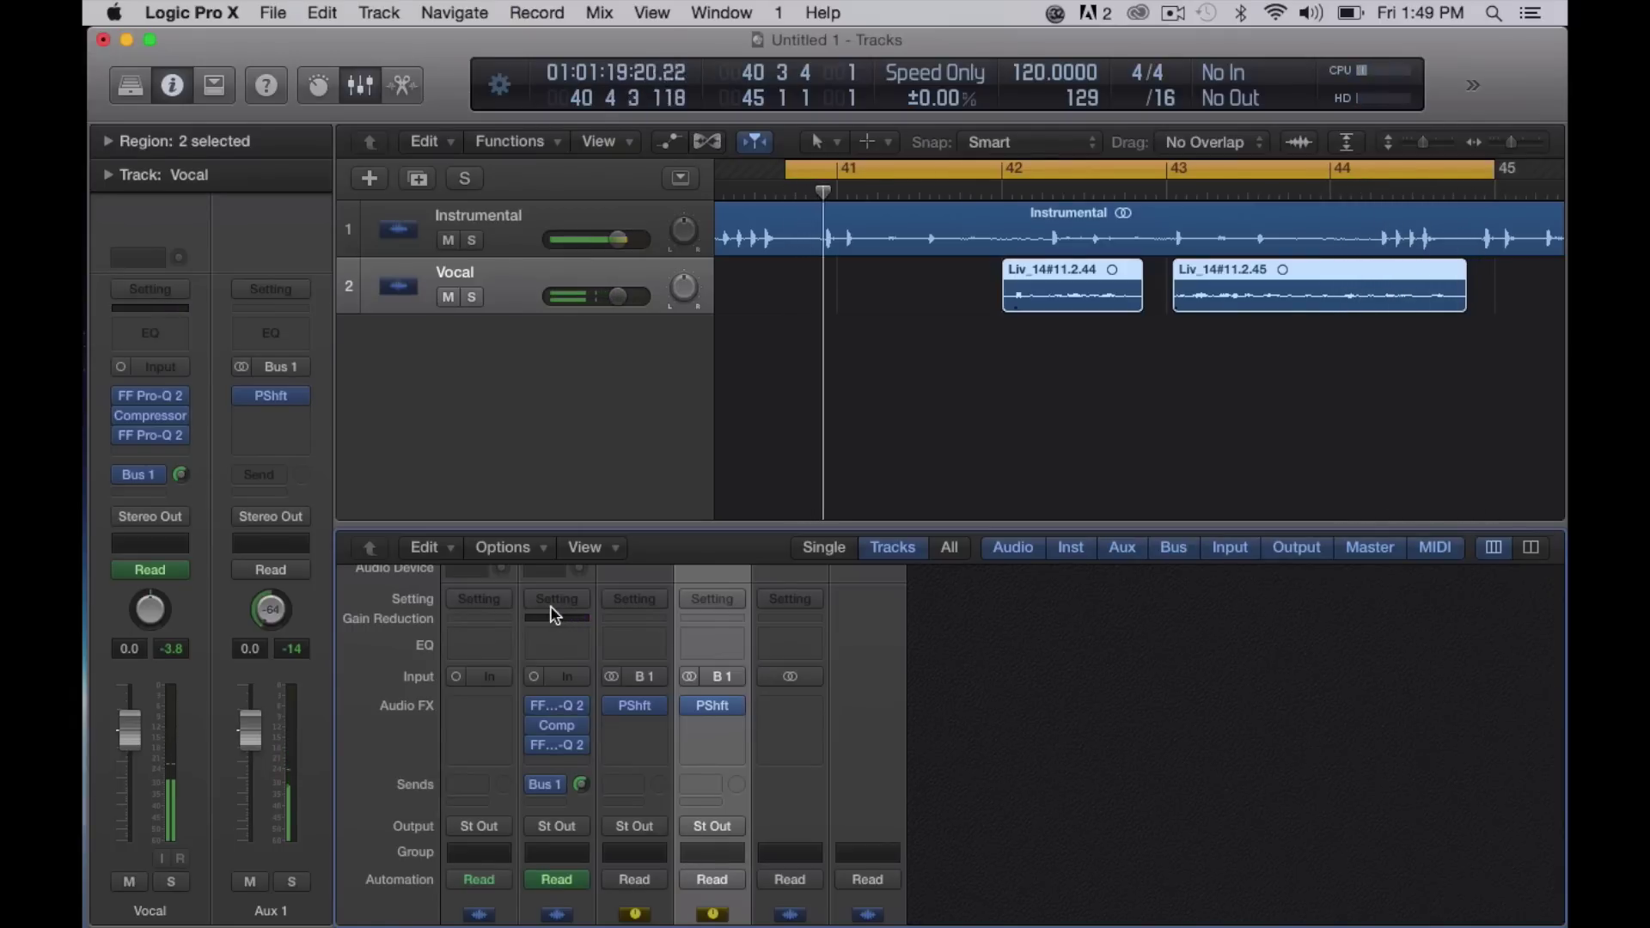
click(447, 242)
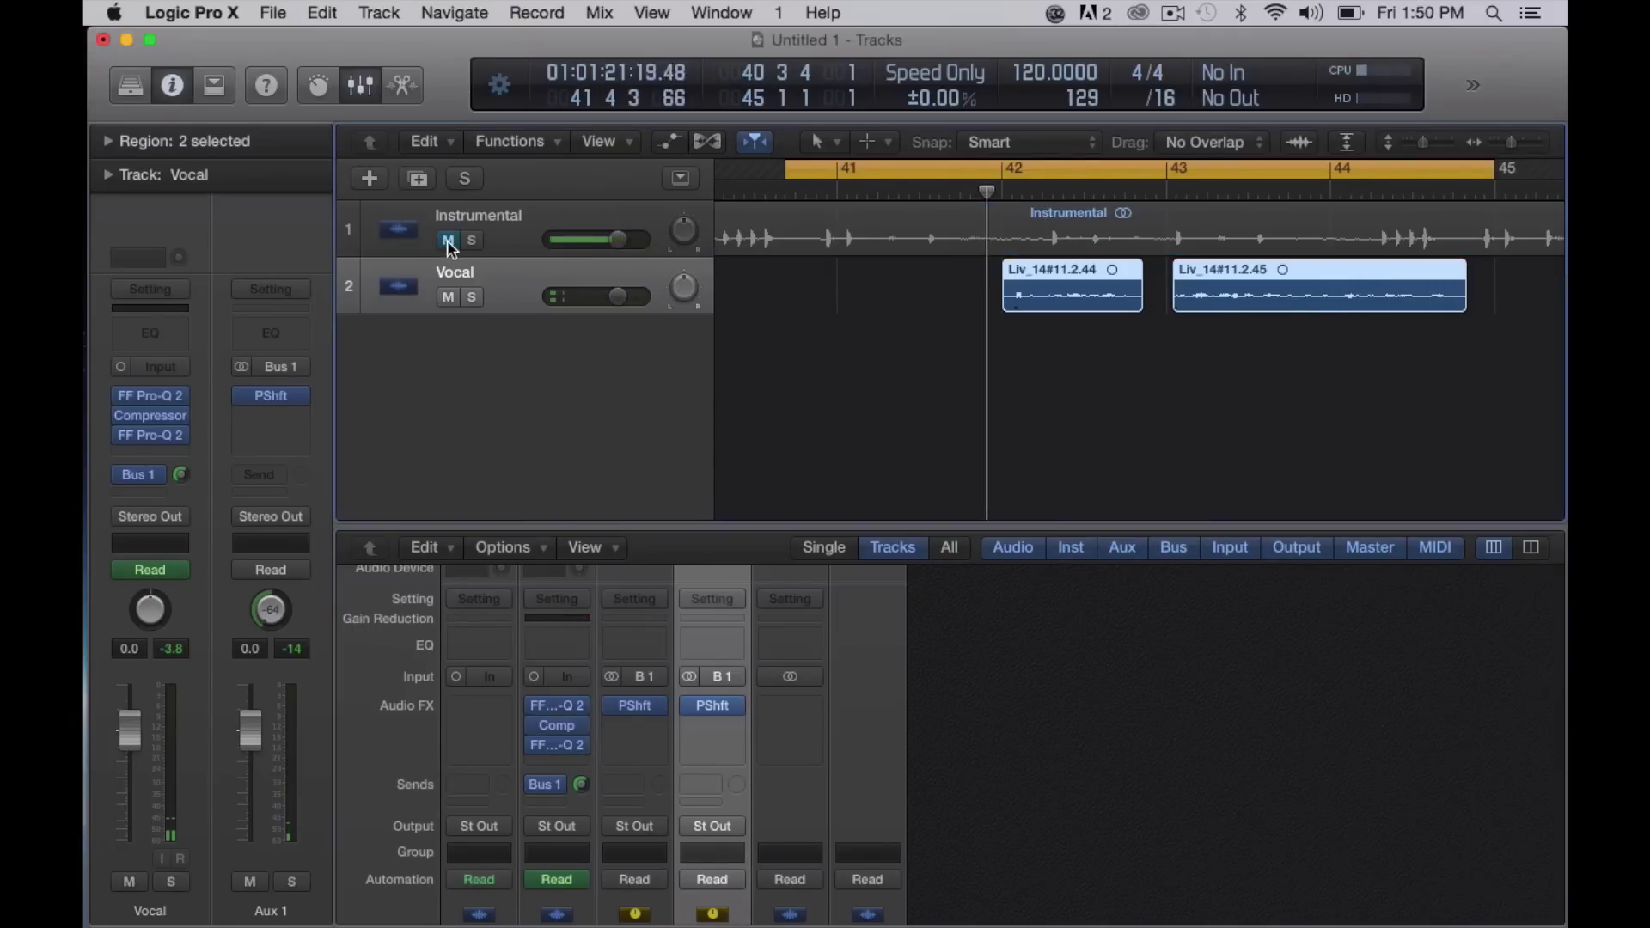
alt+click(536, 786)
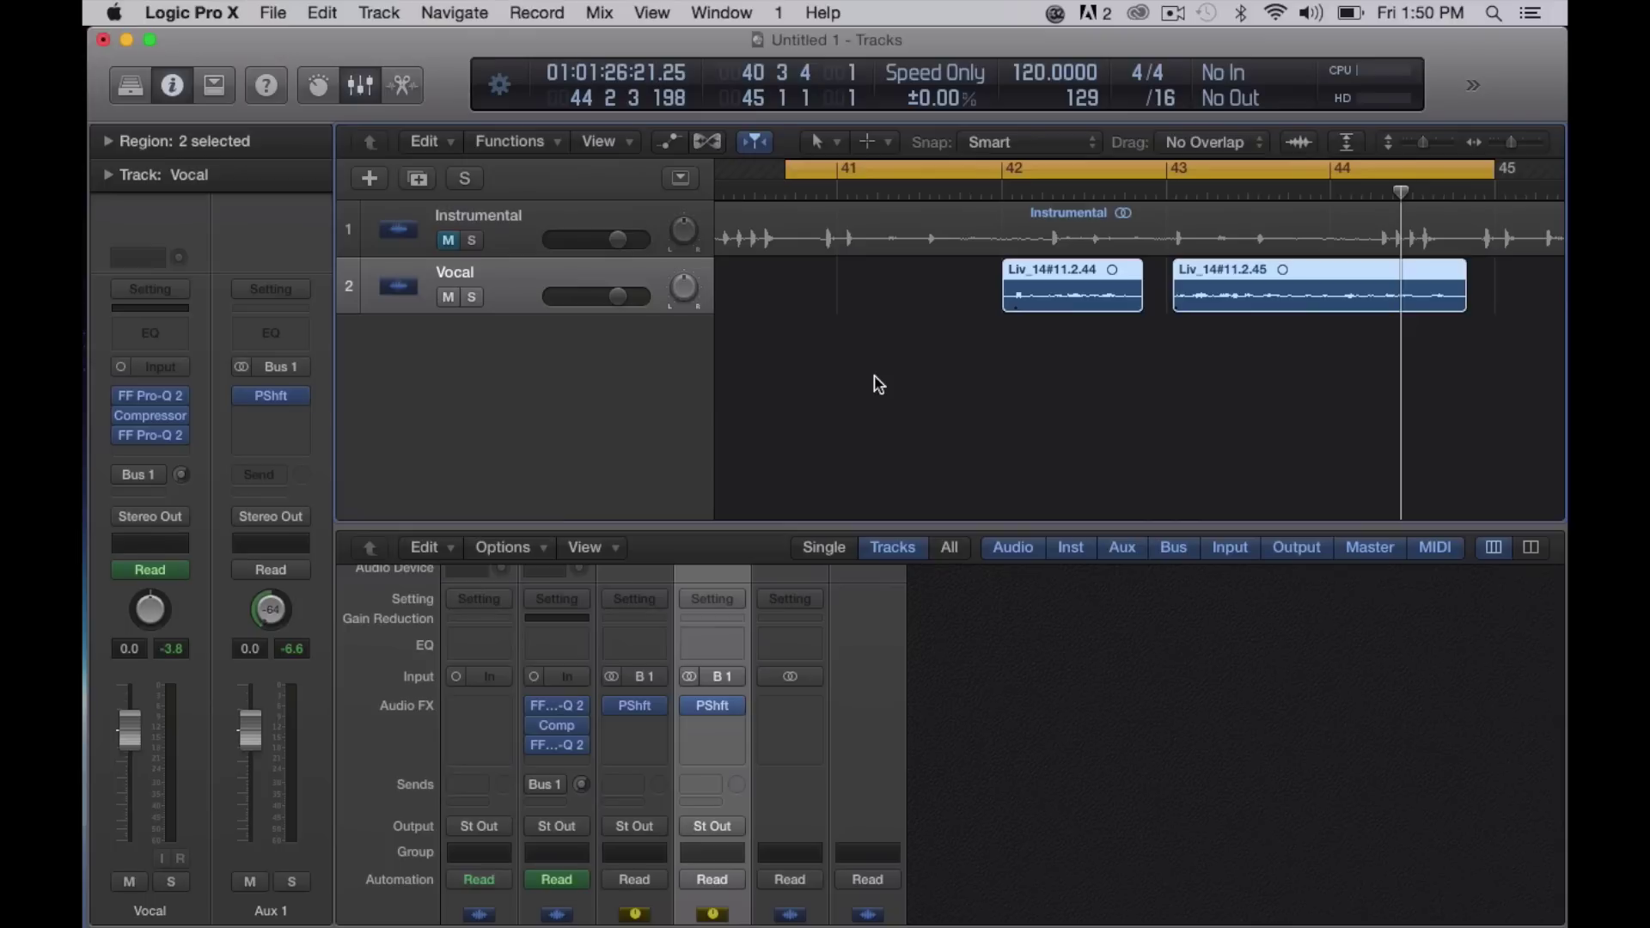
key(Return)
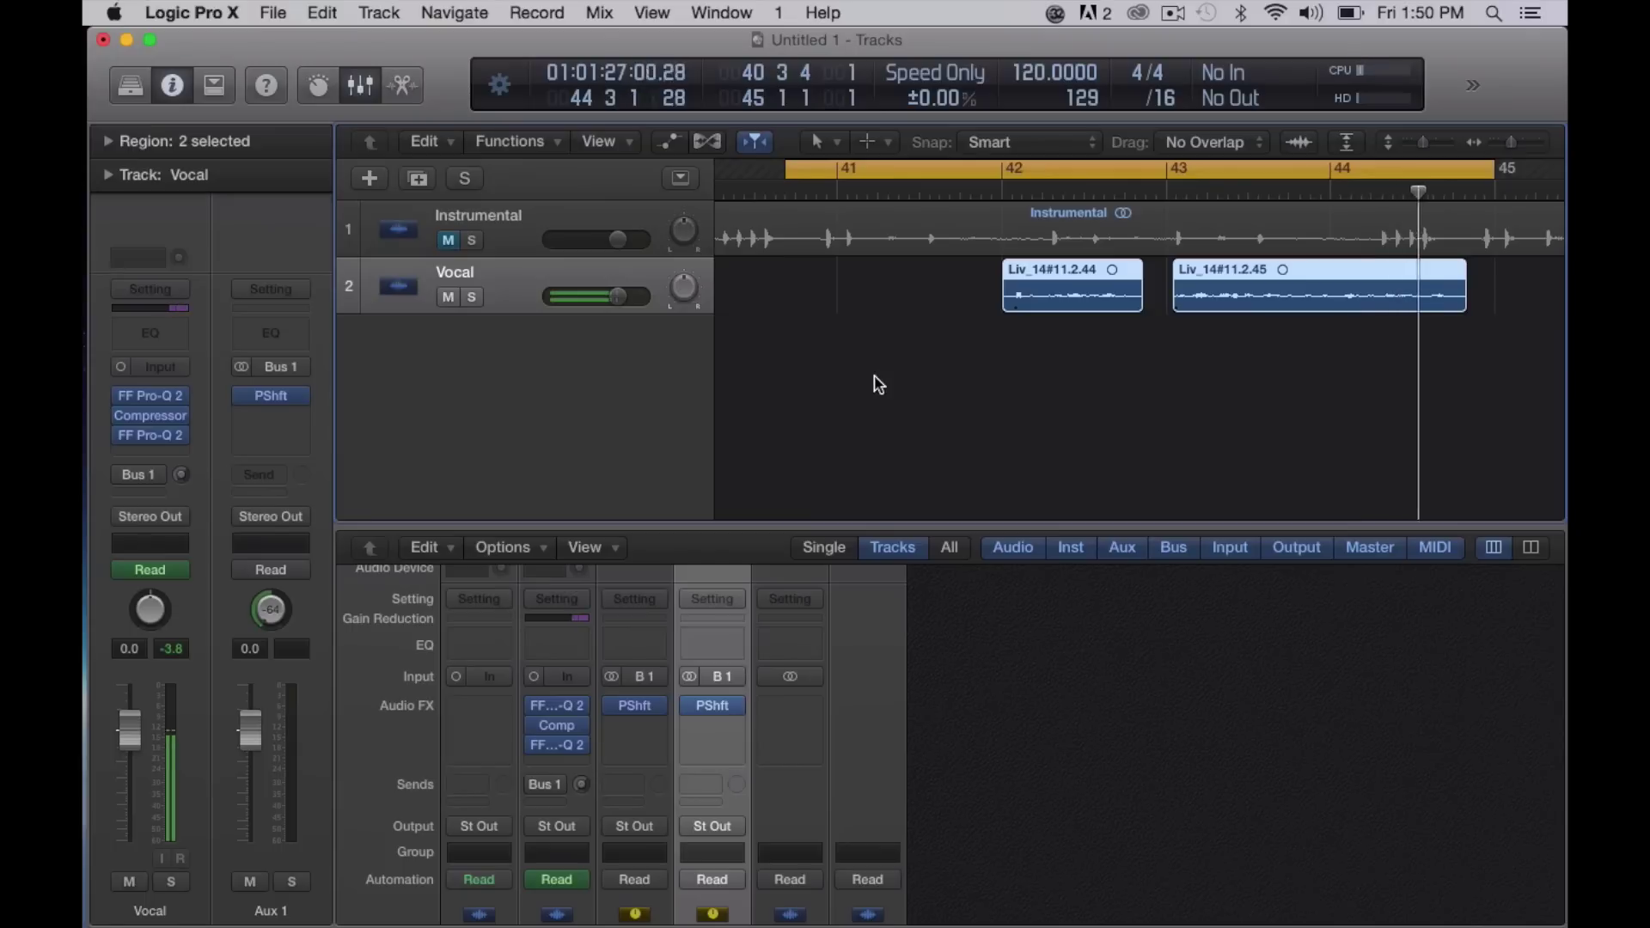
mouse_move(538, 791)
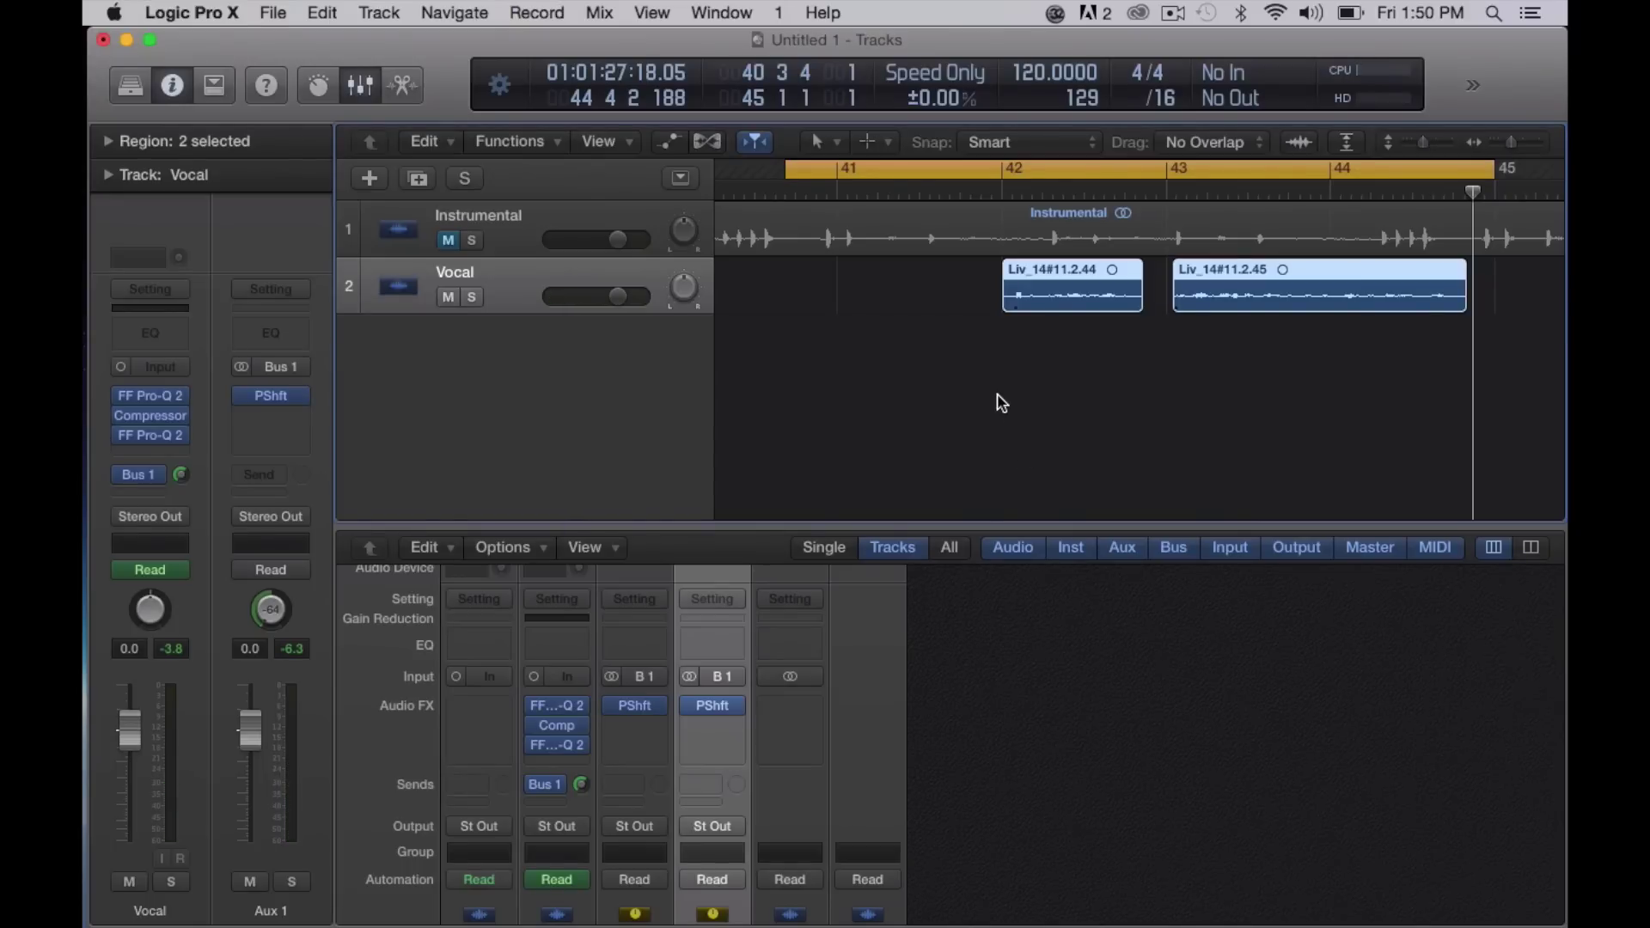
Return Aux 2's Pitch Shifter mix to 100% and move the cycle range to 41 1 2–45 2 3.
click(712, 706)
drag(728, 238, 727, 316)
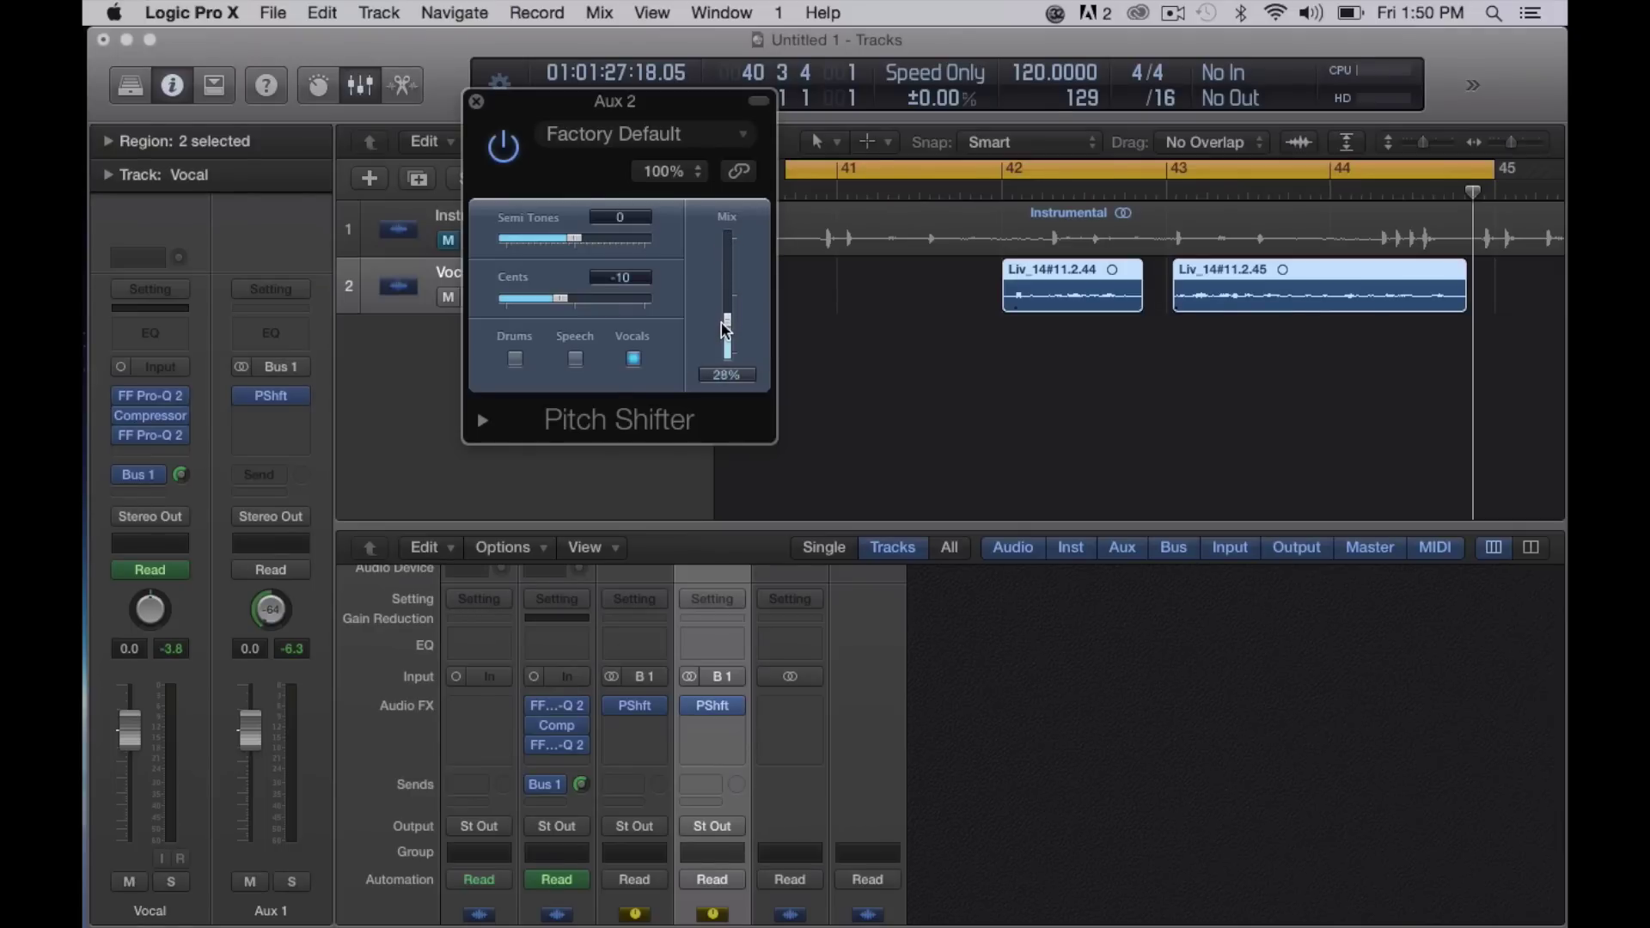
drag(727, 333, 727, 234)
click(475, 103)
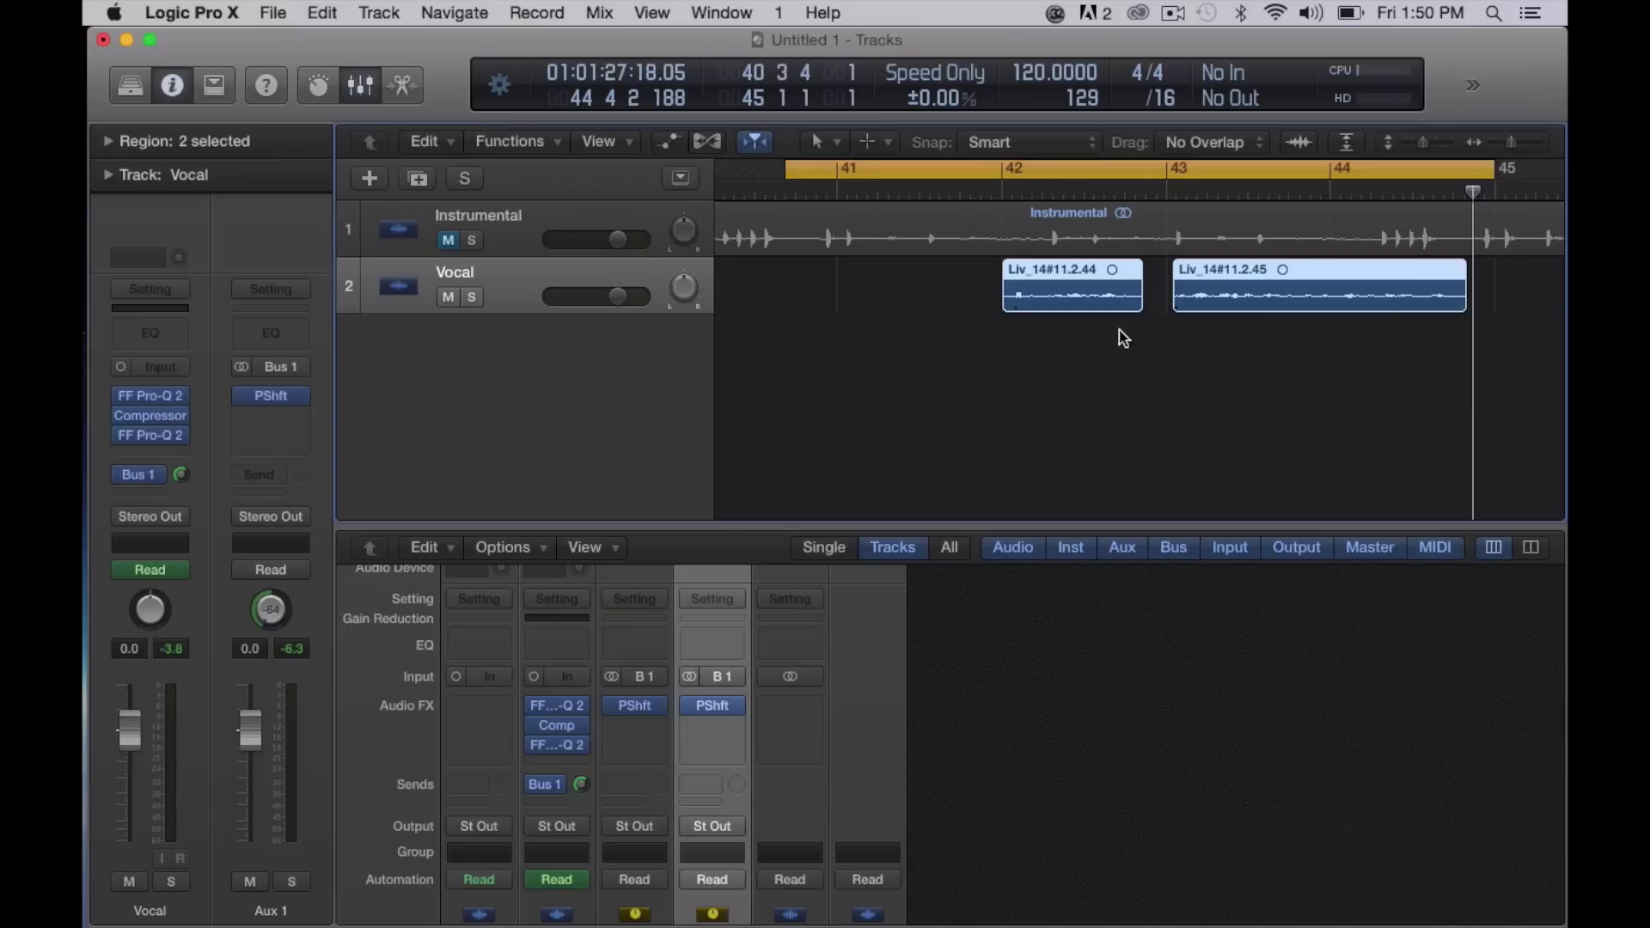
drag(914, 170, 972, 170)
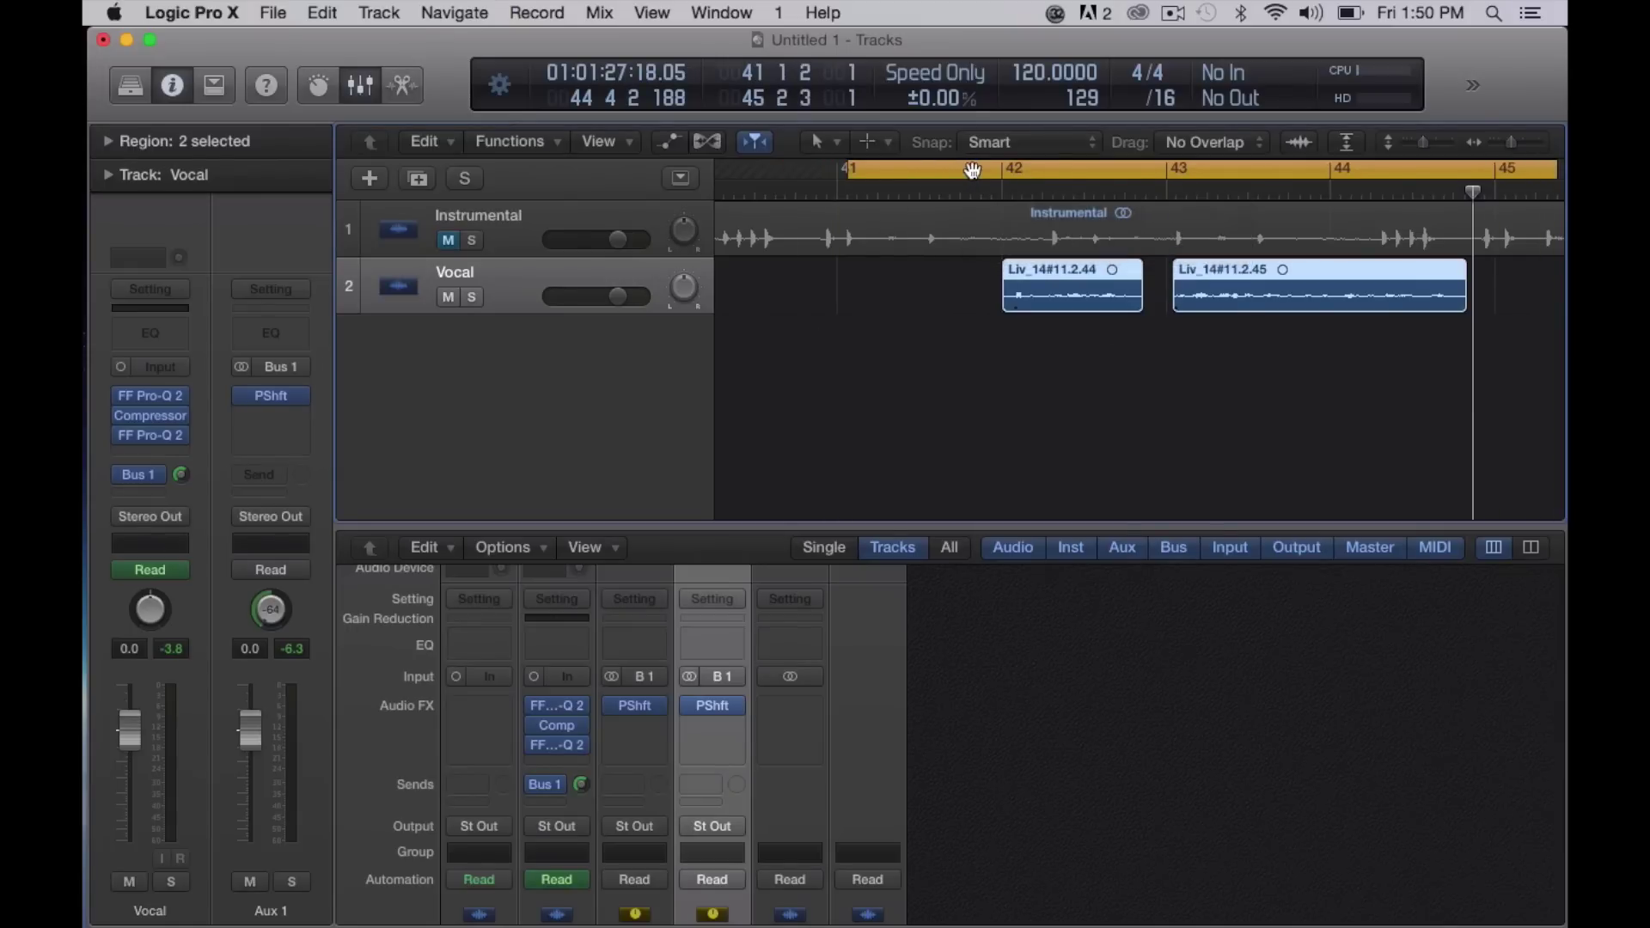